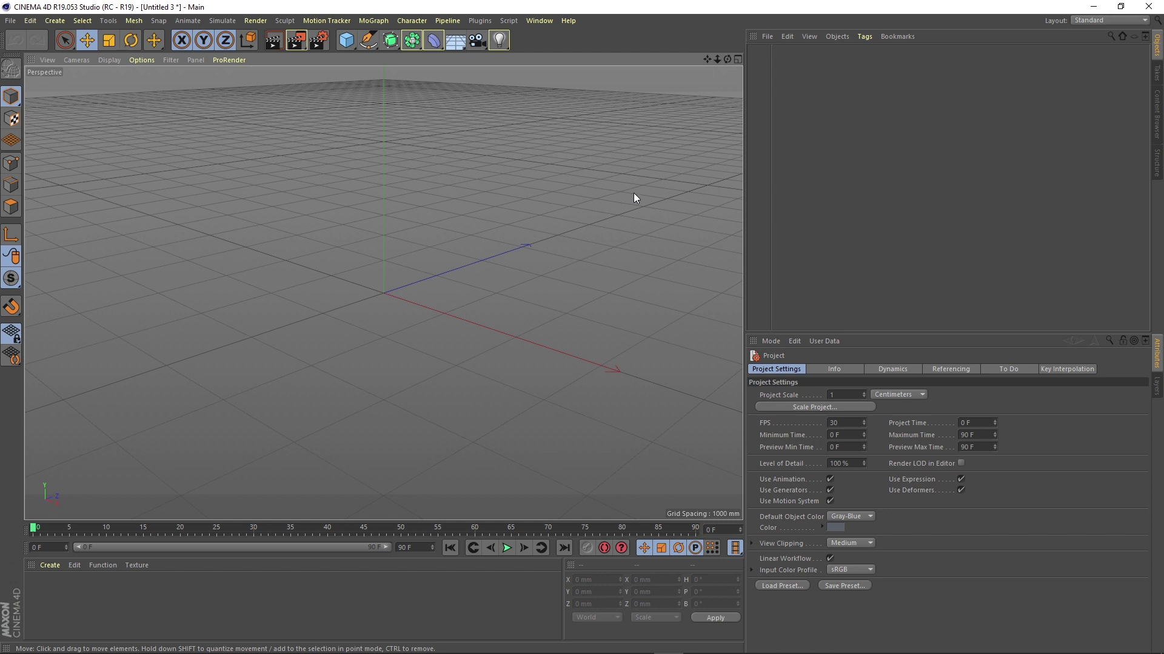
Compare the four-view and single-view layouts, switch to Live Selection, and add a default 2000 mm cube.
left_click(738, 59)
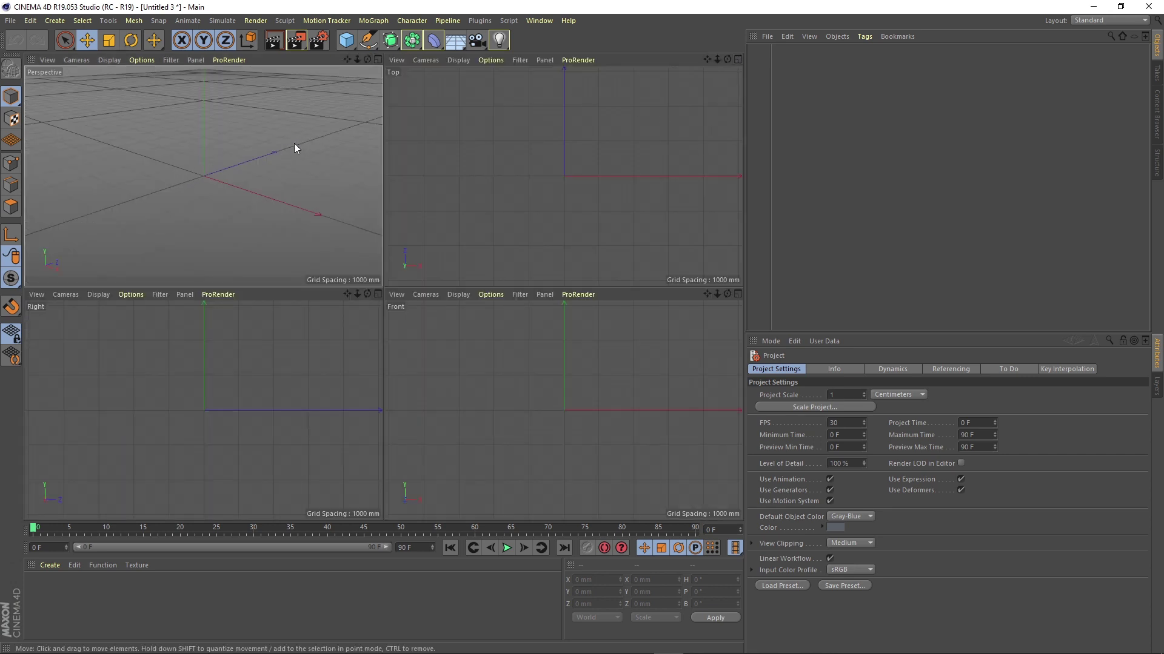
left_click(377, 60)
key("9")
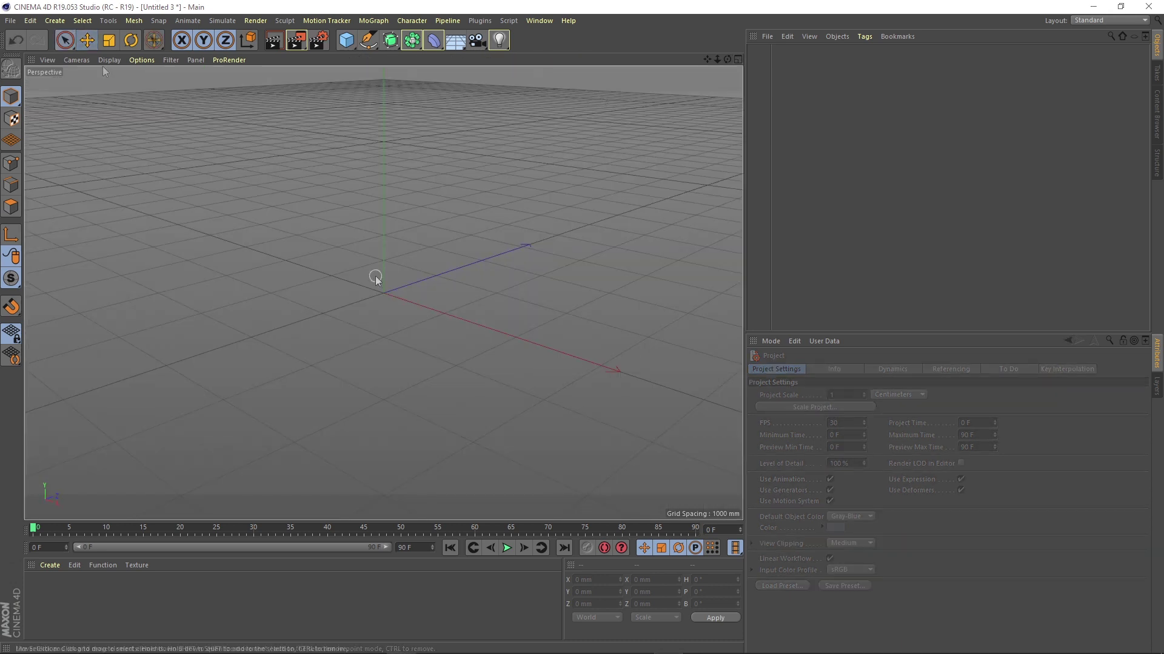
left_click(375, 279)
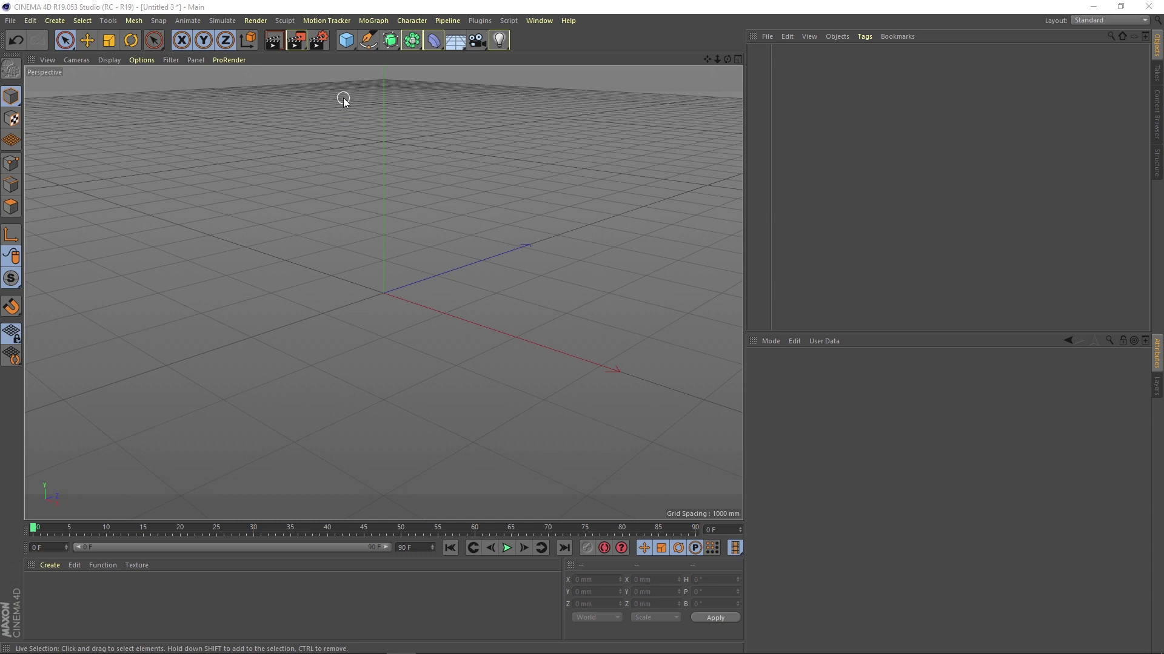
left_click(346, 40)
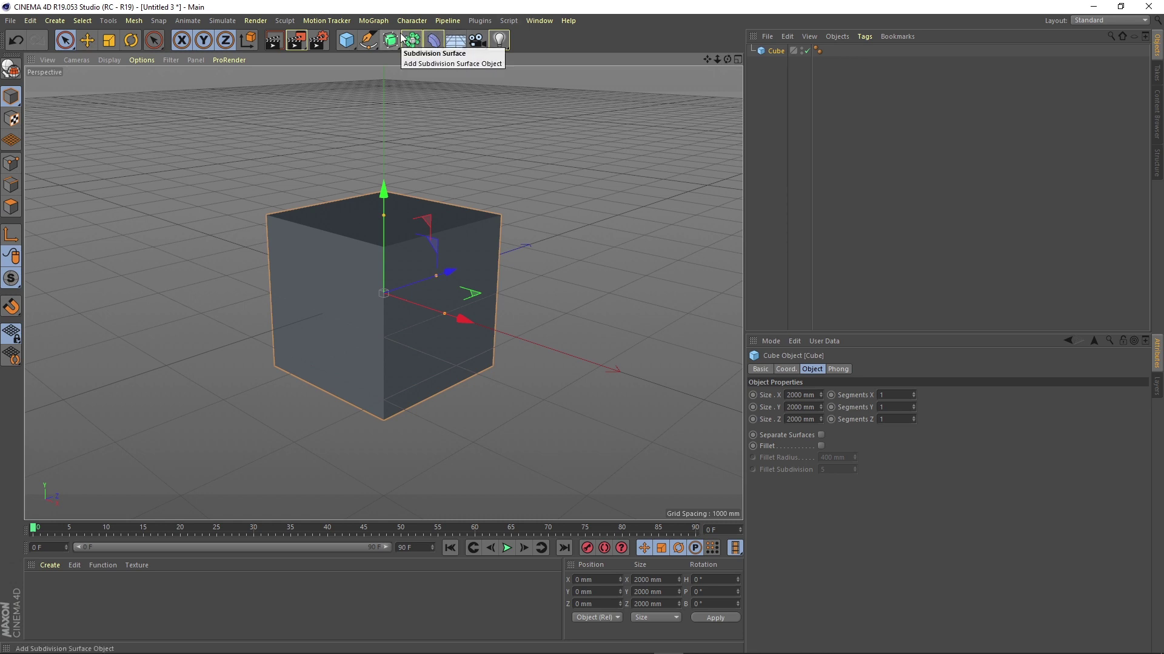
left_click(16, 42)
left_click(37, 43)
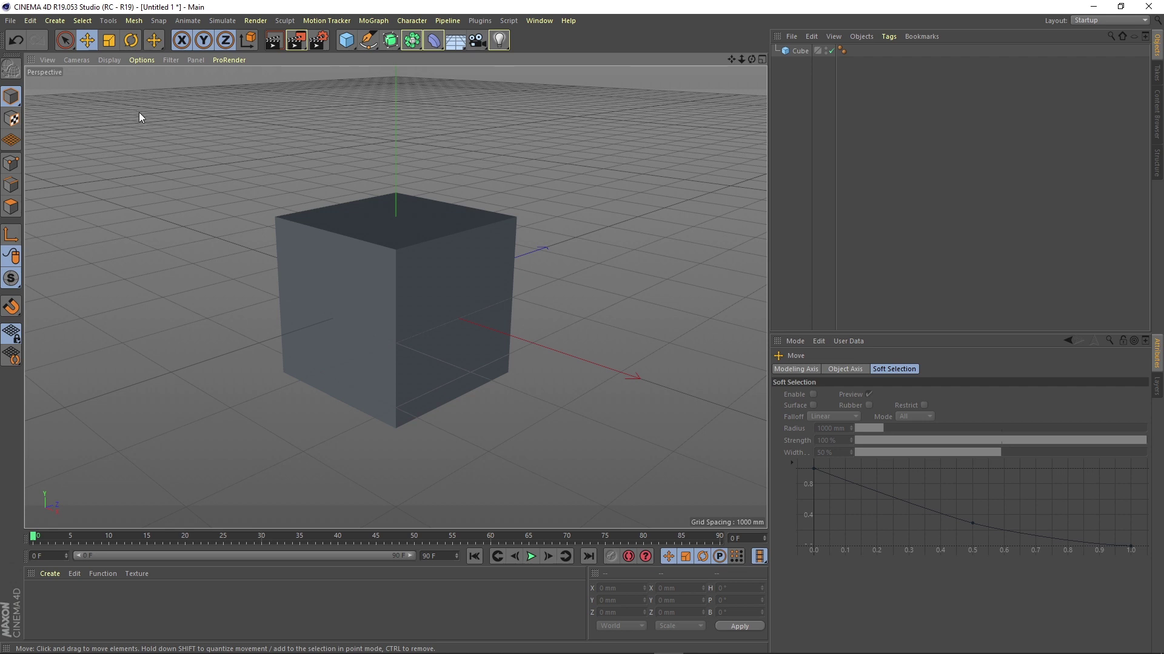
left_click(66, 42)
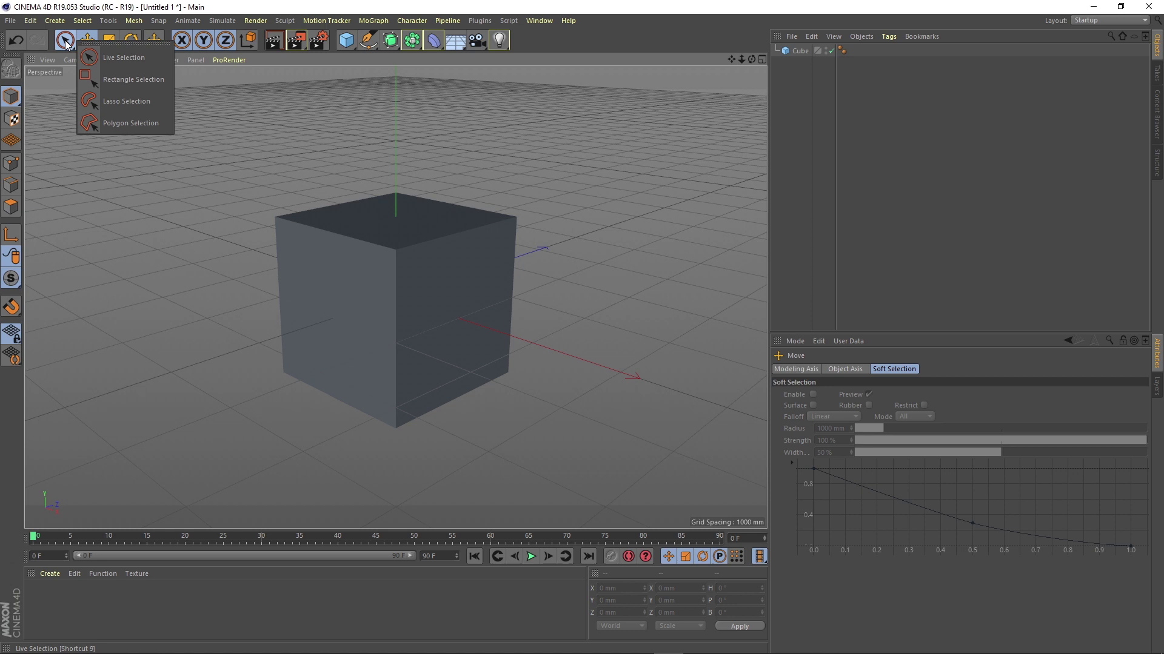
Select the cube and move it back and forth along Z, then freely in the scene.
left_click(377, 257)
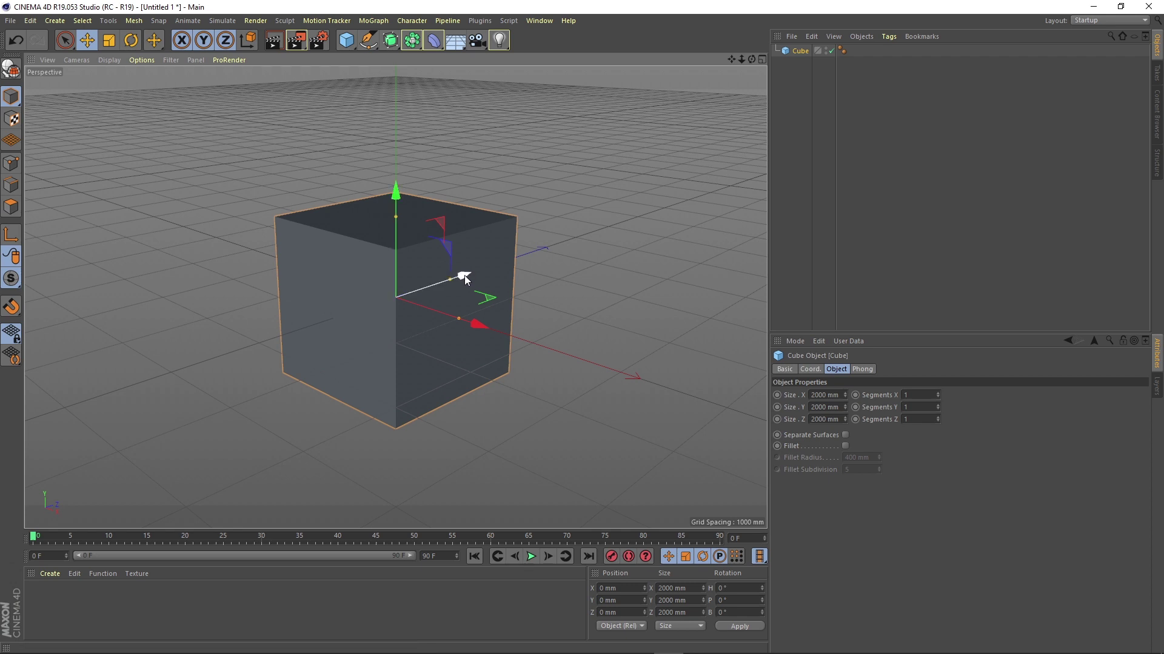
left_click_drag(464, 274, 611, 317)
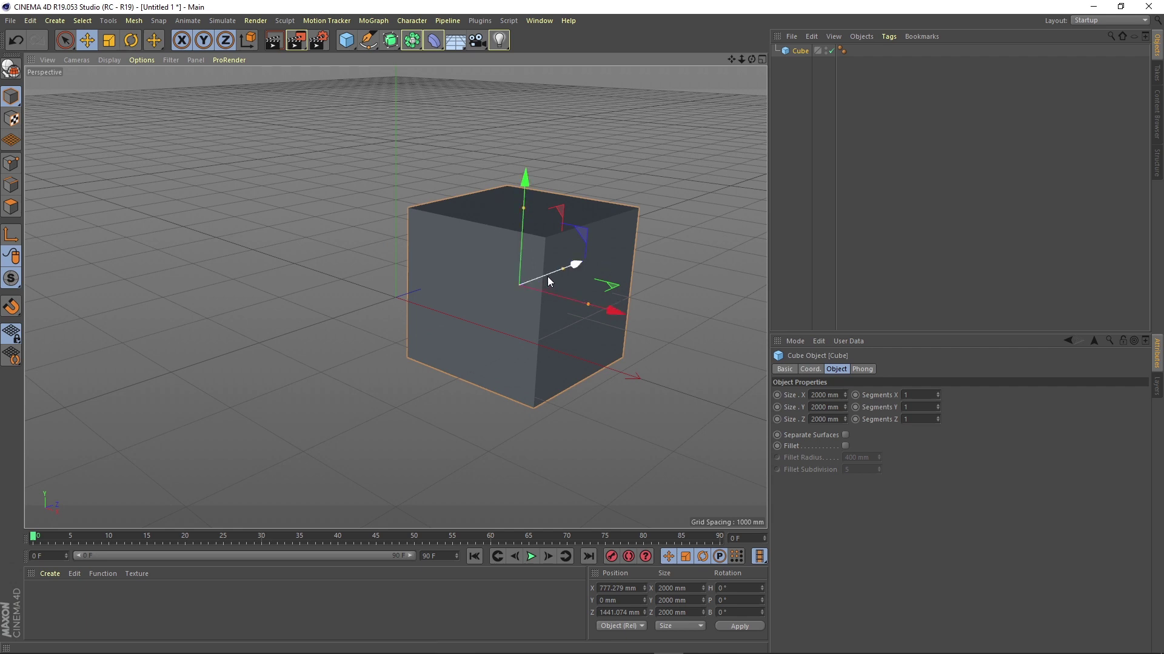
left_click_drag(546, 276, 486, 298)
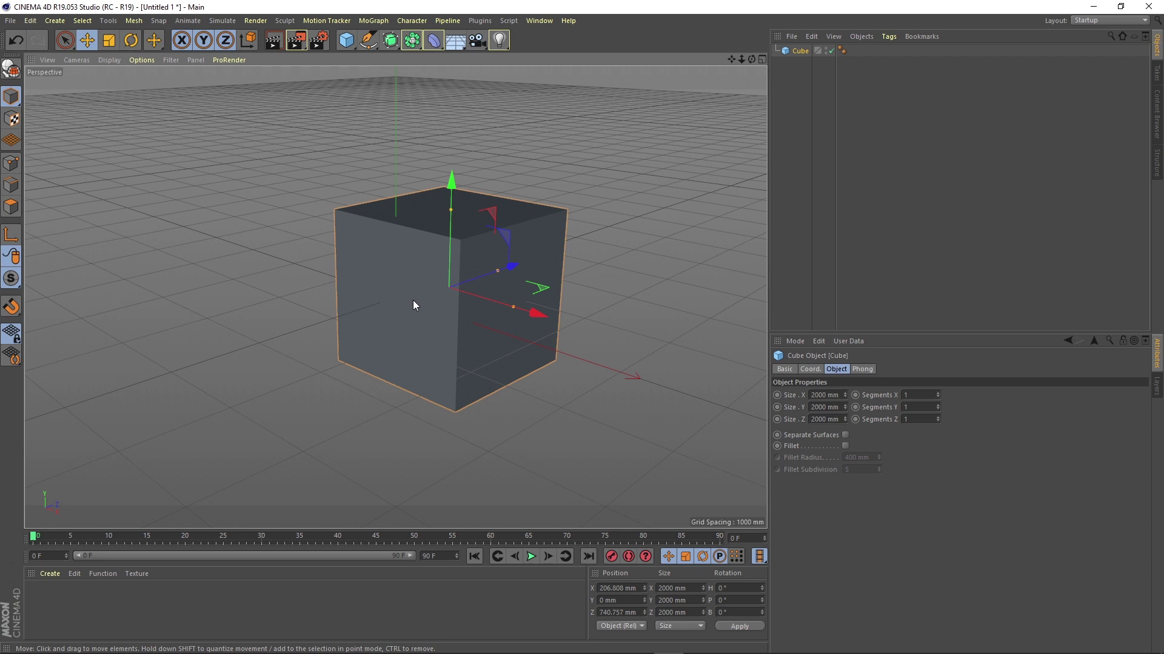
left_click_drag(413, 300, 344, 270)
Scale the cube uniformly to about 2376 mm per side.
key("t")
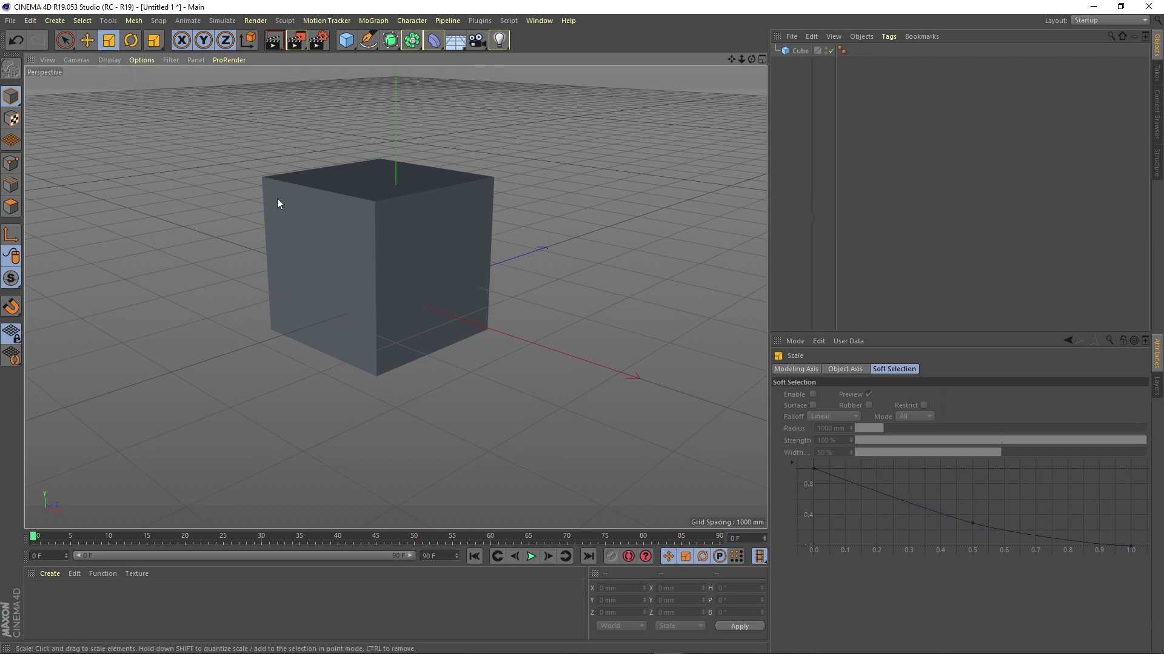
left_click(356, 244)
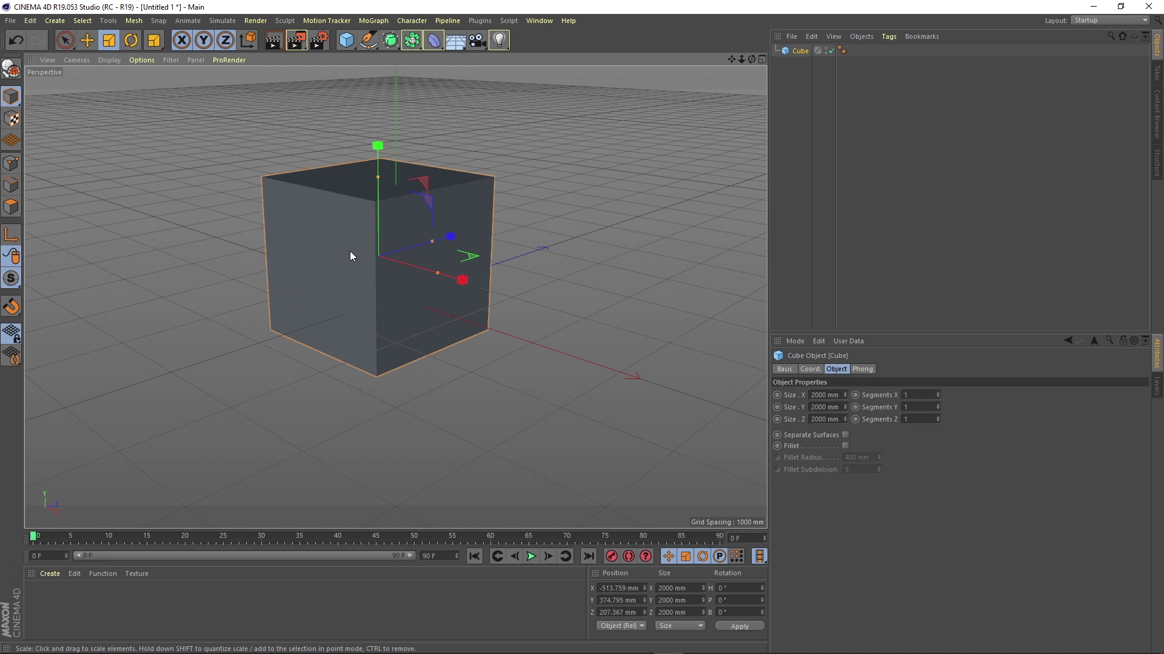
left_click_drag(463, 280, 487, 274)
Rotate the cube on its heading, pitch and bank axes with the Rotate tool.
left_click(230, 97)
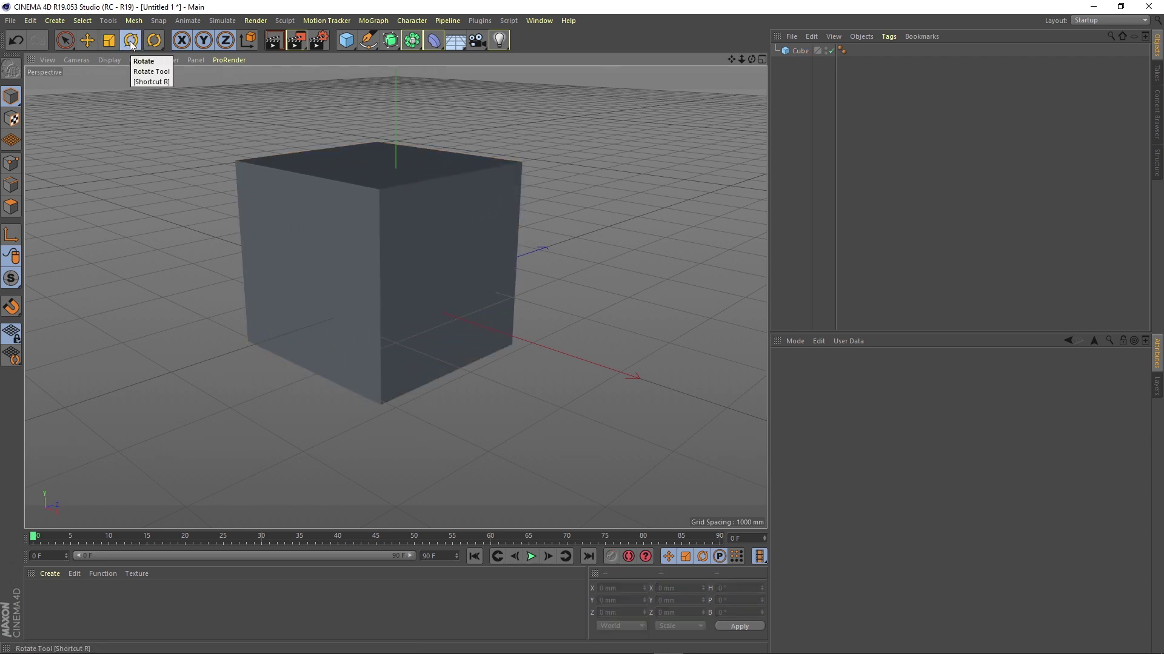
left_click(131, 42)
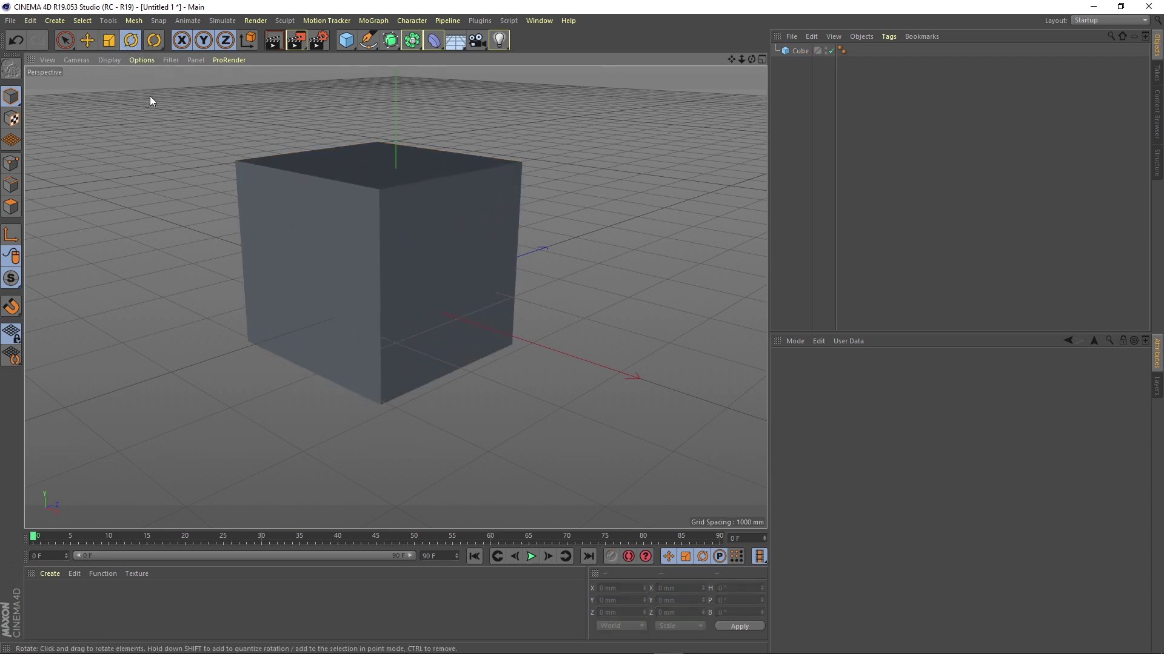
left_click(131, 41)
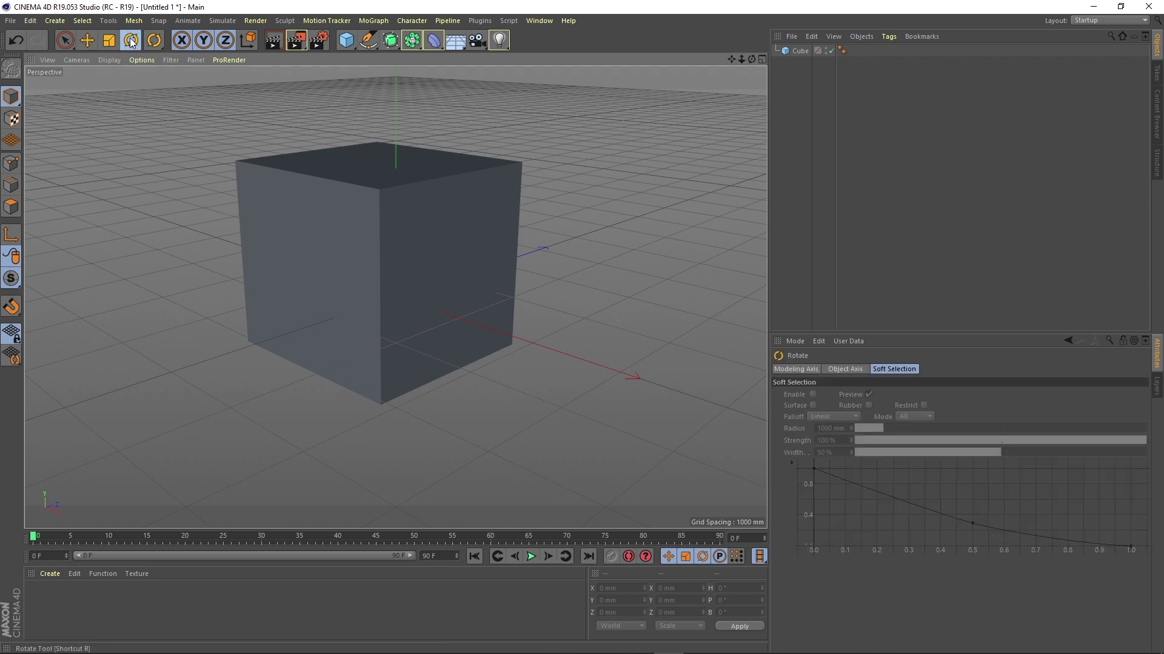
left_click(368, 225)
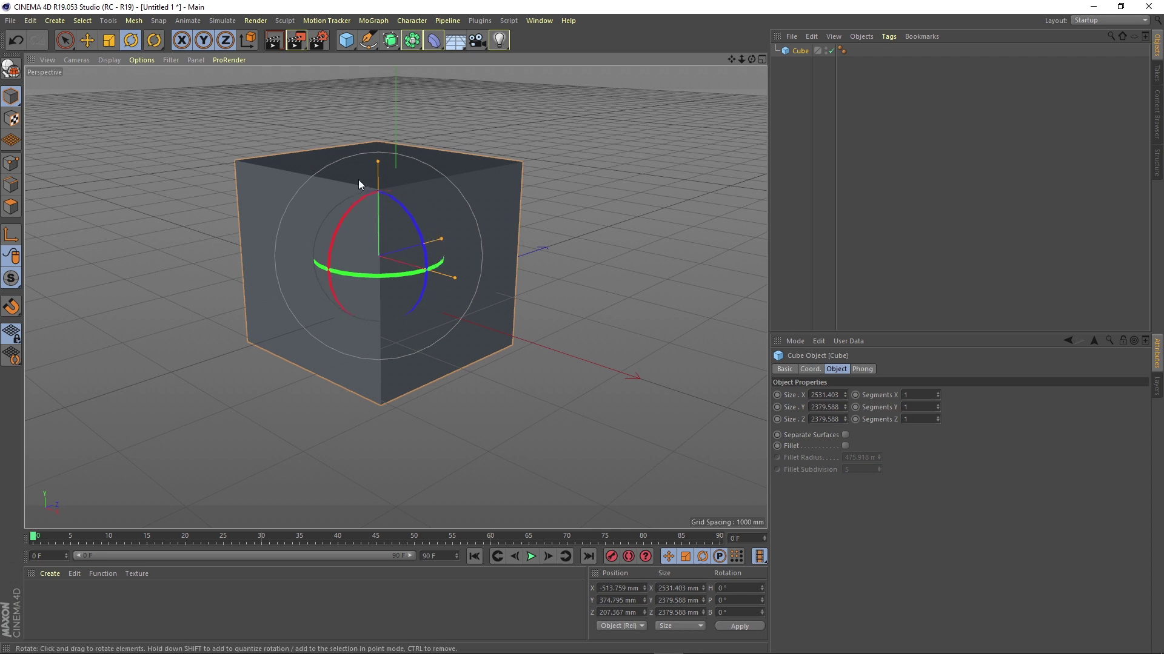
left_click_drag(376, 276, 458, 271)
left_click_drag(389, 244, 348, 147)
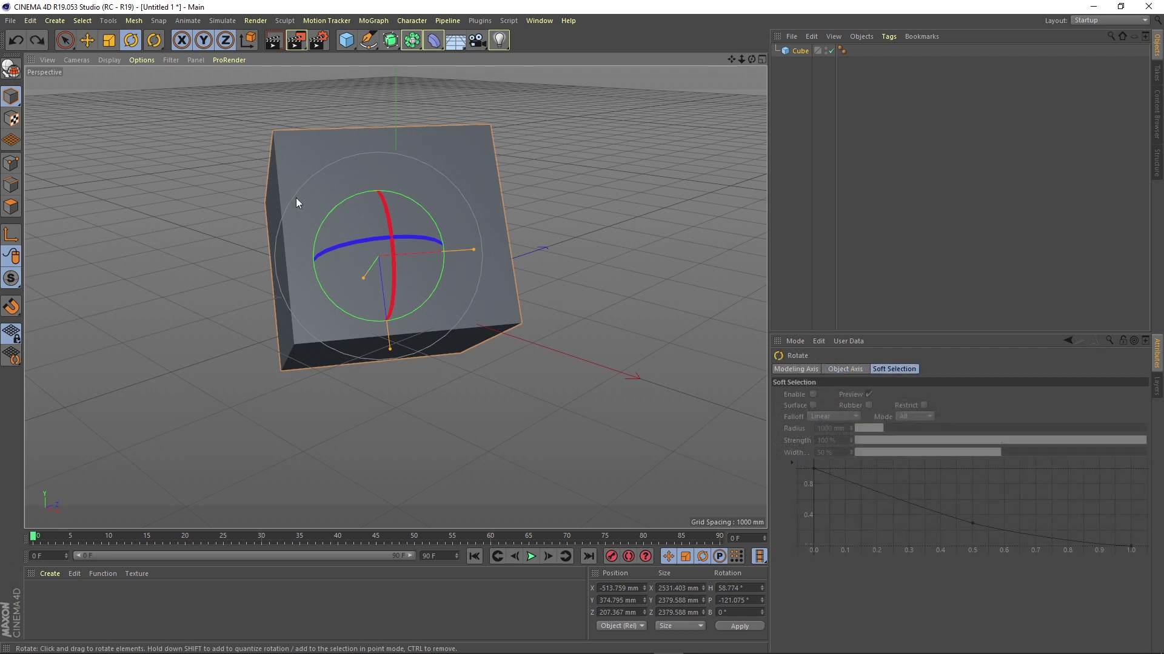
left_click_drag(347, 242, 460, 237)
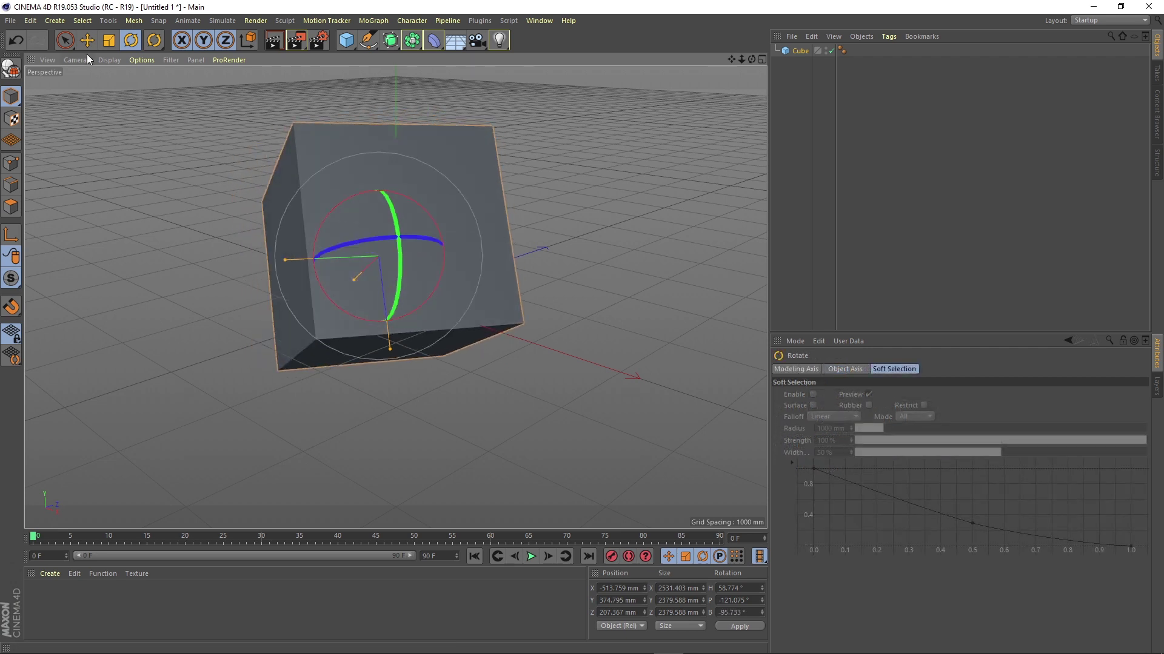
Shrink the cube to about 1473 mm wide and nudge it slightly along X.
left_click(109, 40)
left_click_drag(403, 205, 215, 236)
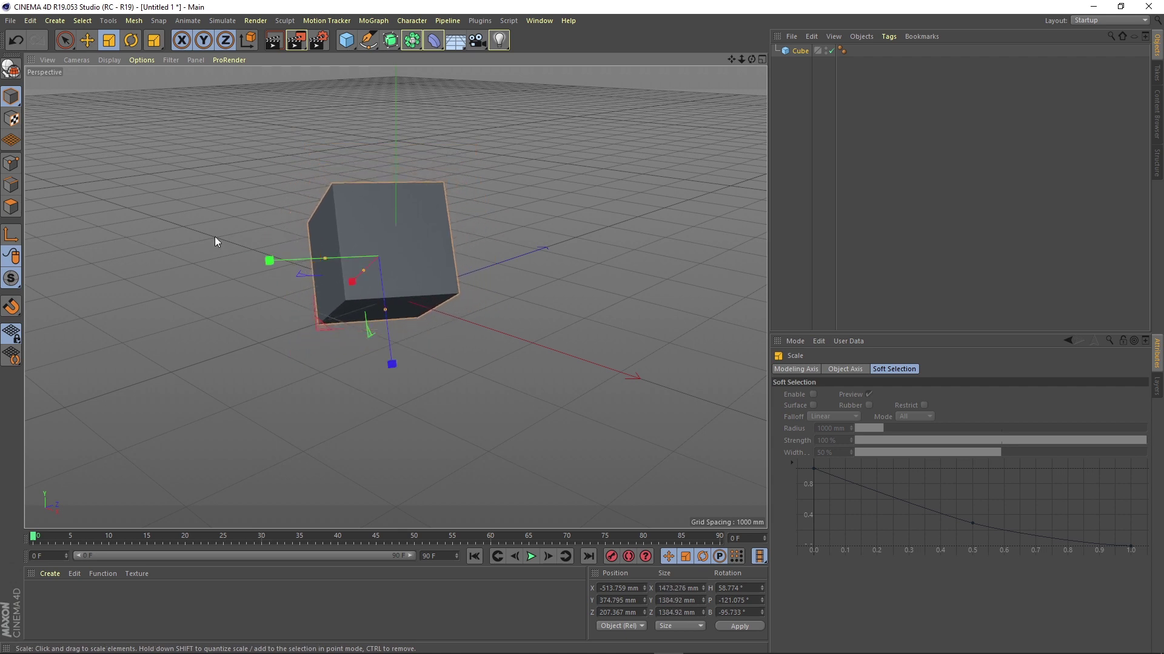
left_click(87, 40)
left_click_drag(272, 260, 306, 253)
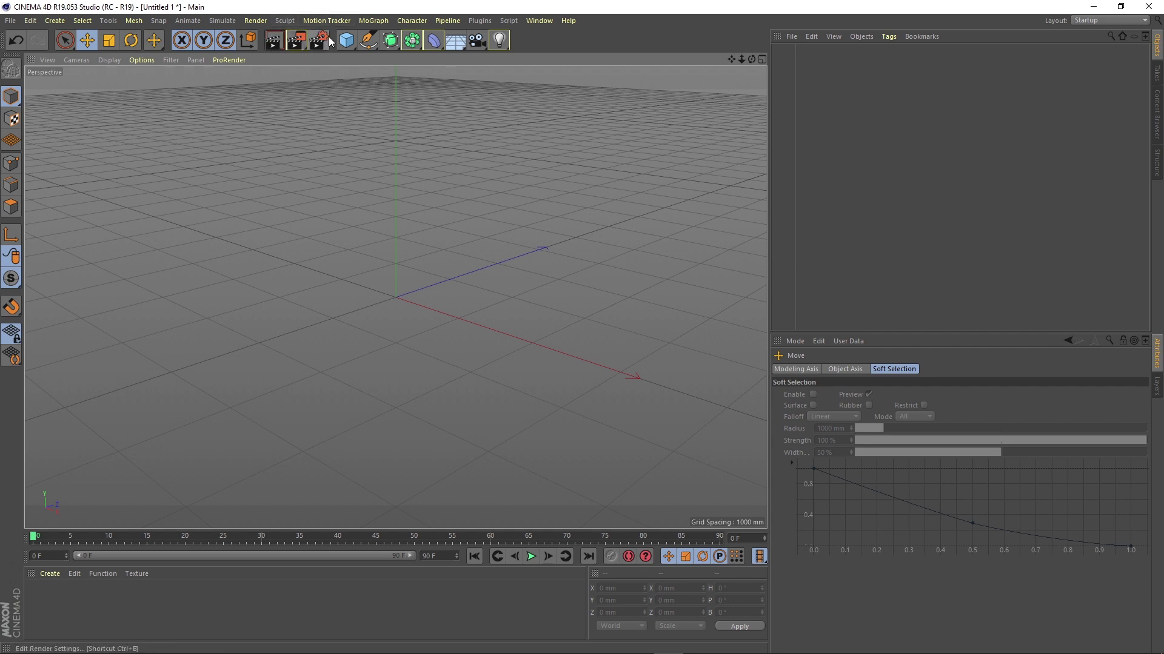
Render the empty scene in the viewport and in the Picture Viewer, then close the viewer.
left_click(274, 42)
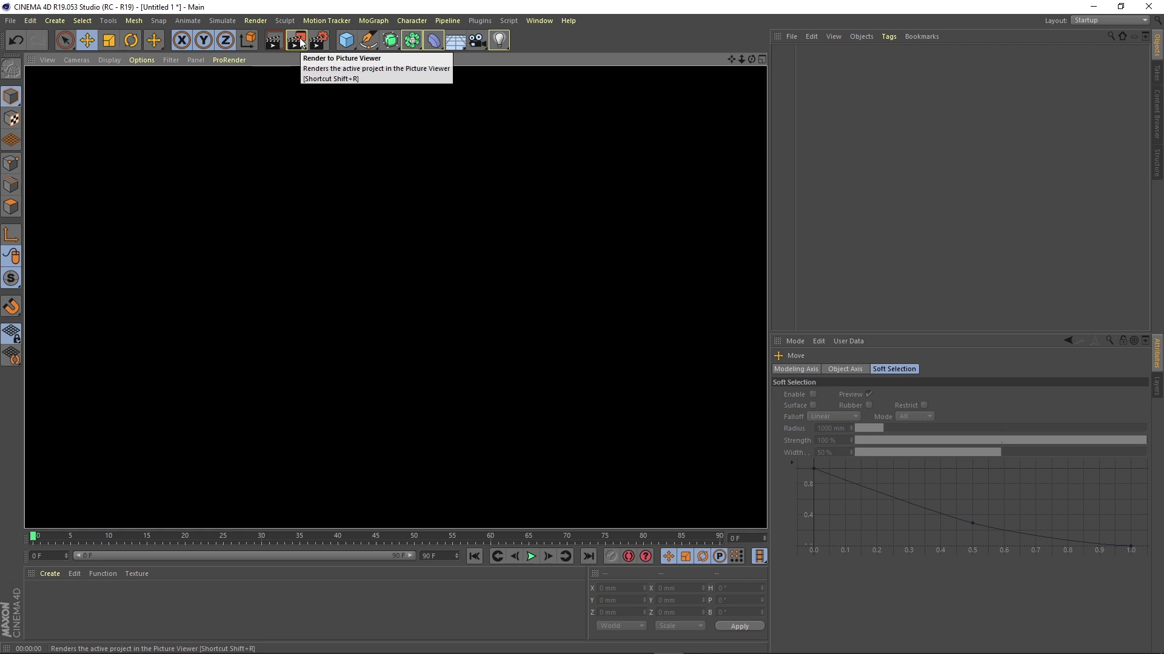
left_click(300, 43)
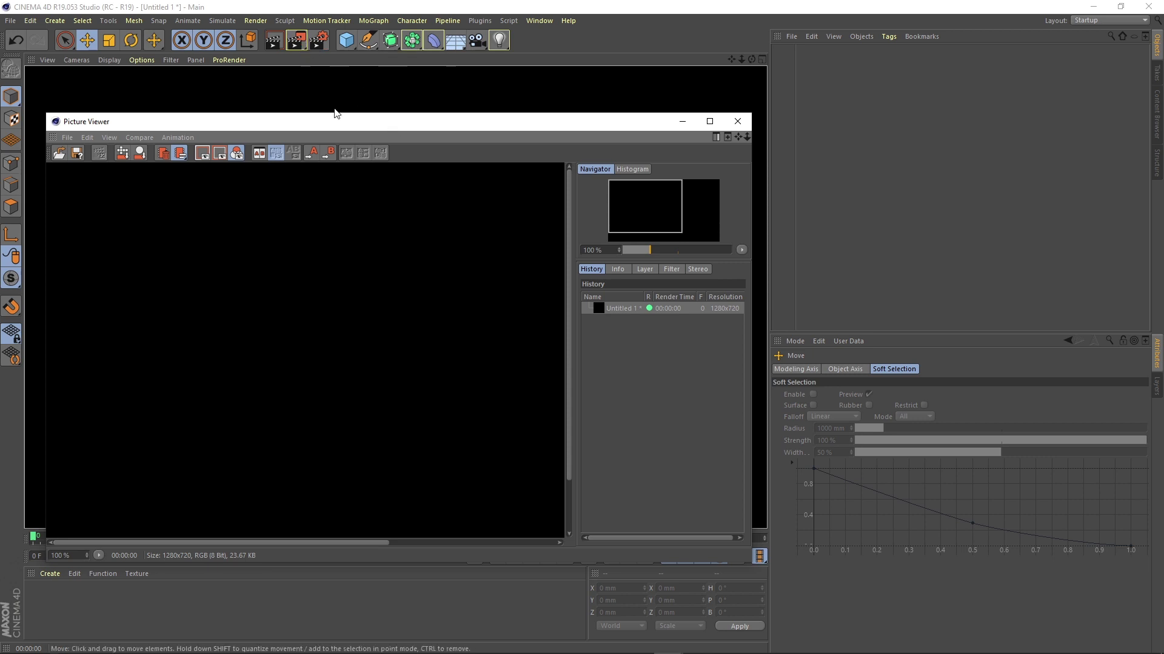
left_click(739, 120)
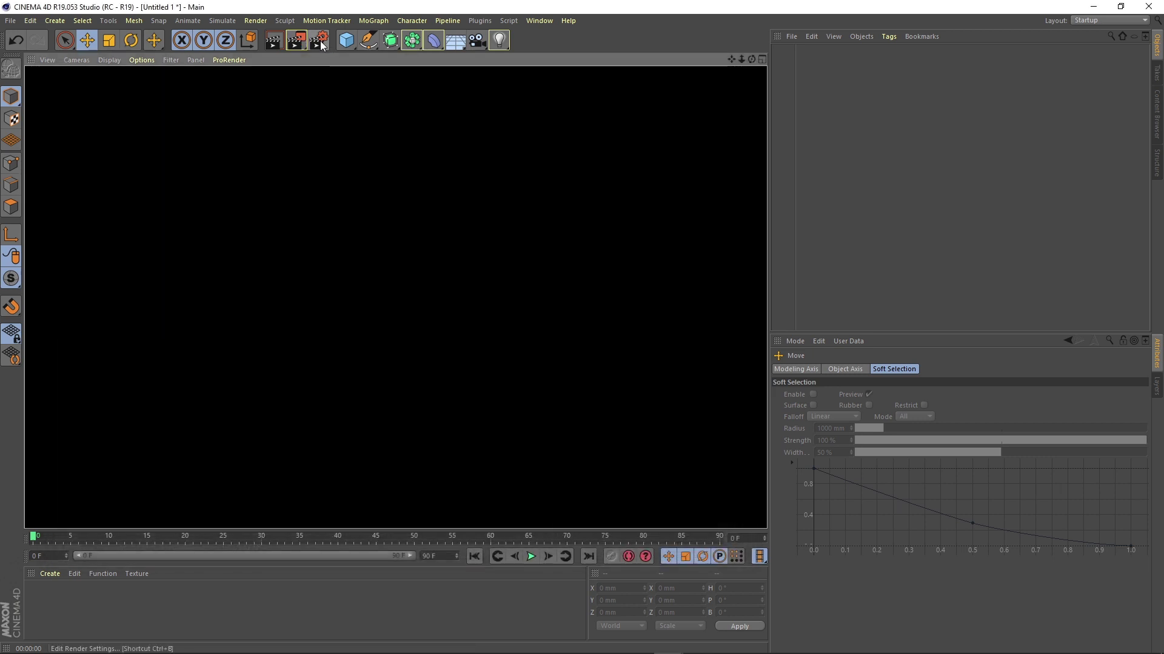
Review the 1280 × 720 render settings, clear the render, and show the primitive objects list.
left_click(320, 41)
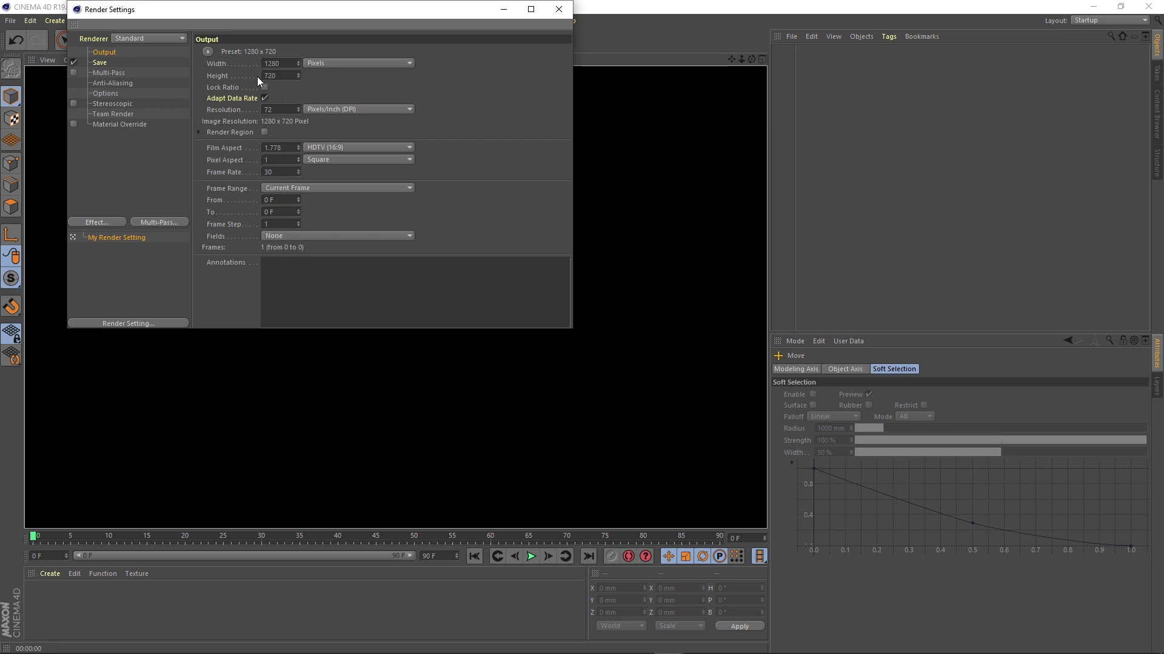
left_click(559, 9)
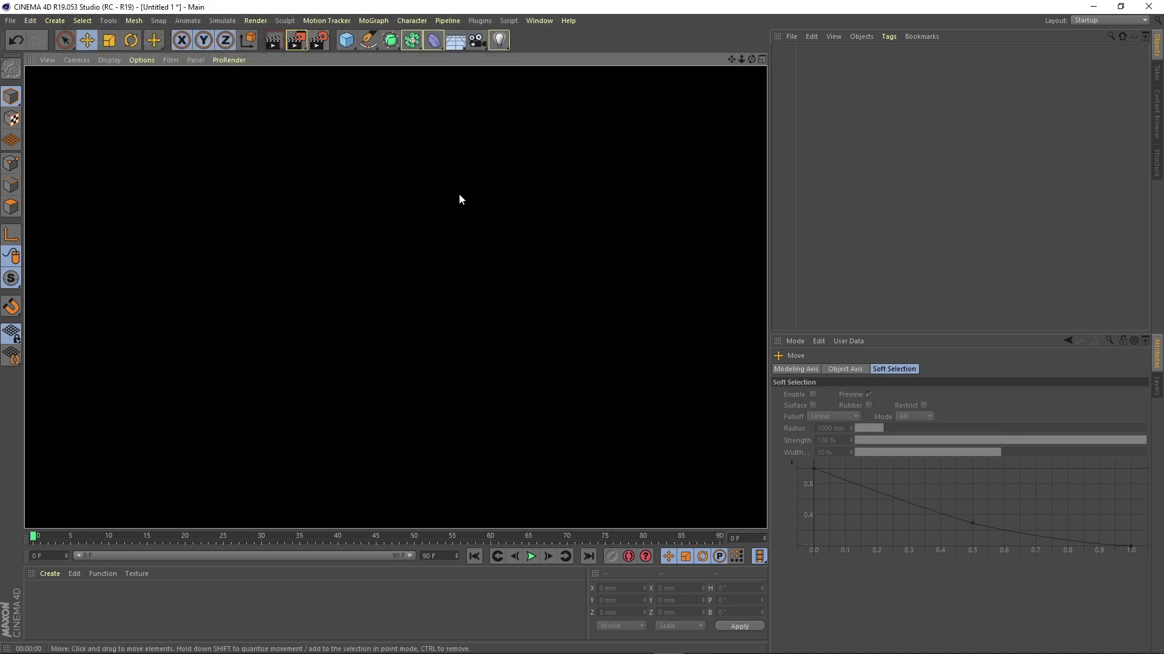
left_click(364, 128)
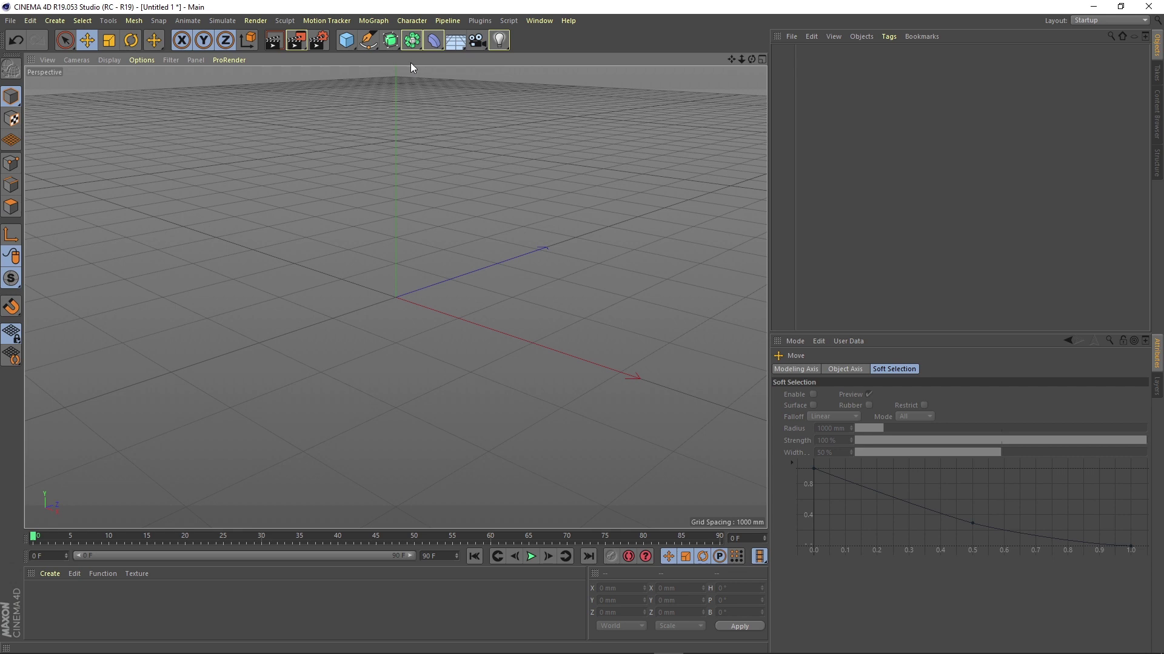
left_click(347, 41)
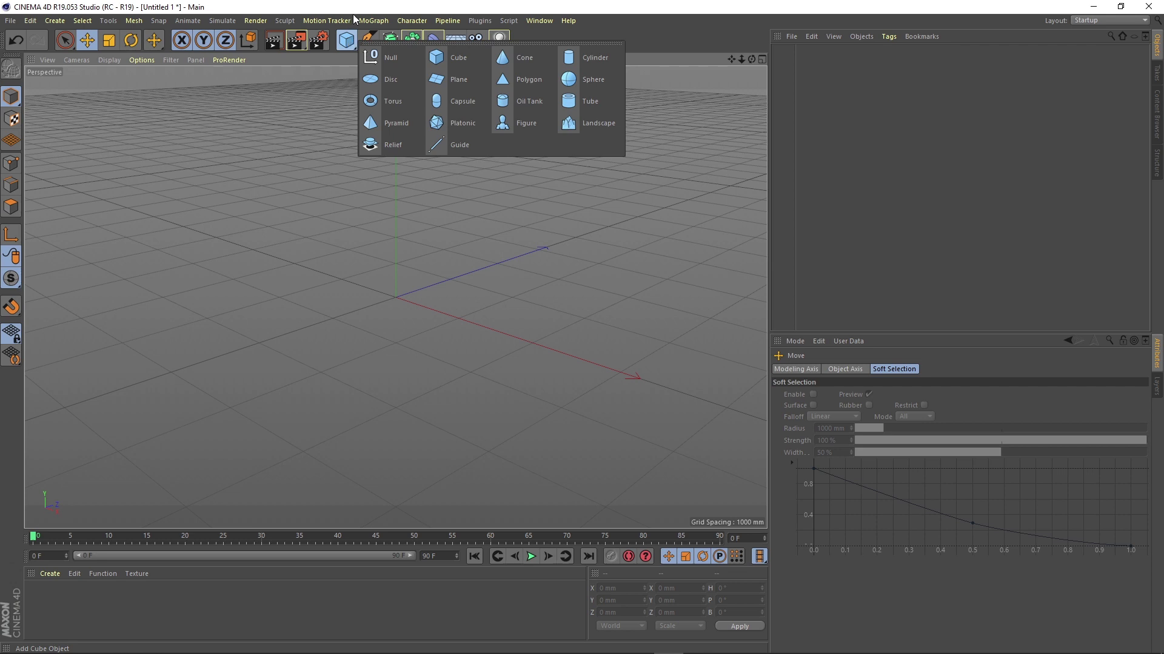
Add a Catmull-Clark Subdivision Surface (2 editor, 3 render subdivisions) while browsing the spline and generator lists.
left_click(372, 42)
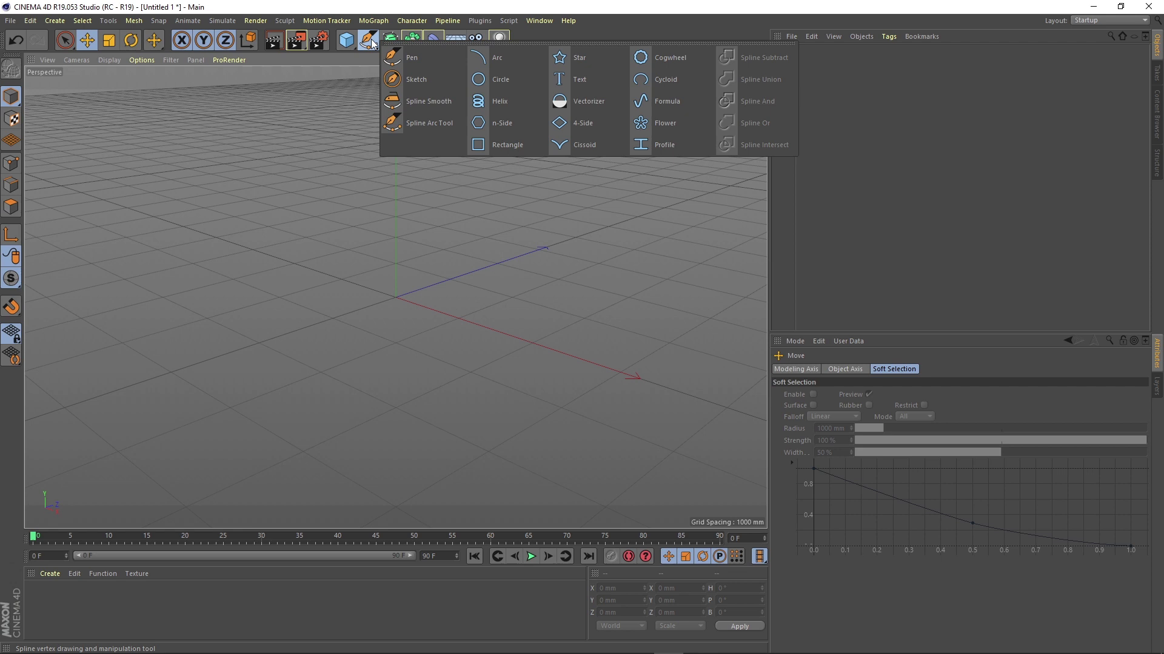
left_click(391, 40)
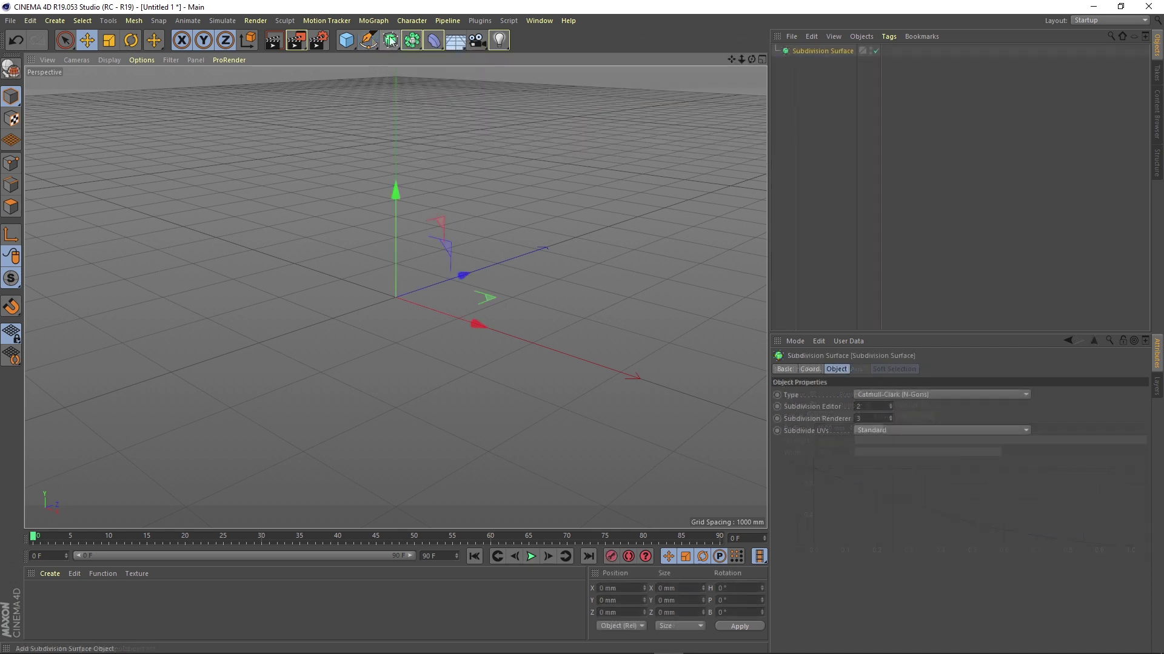
left_click(391, 40)
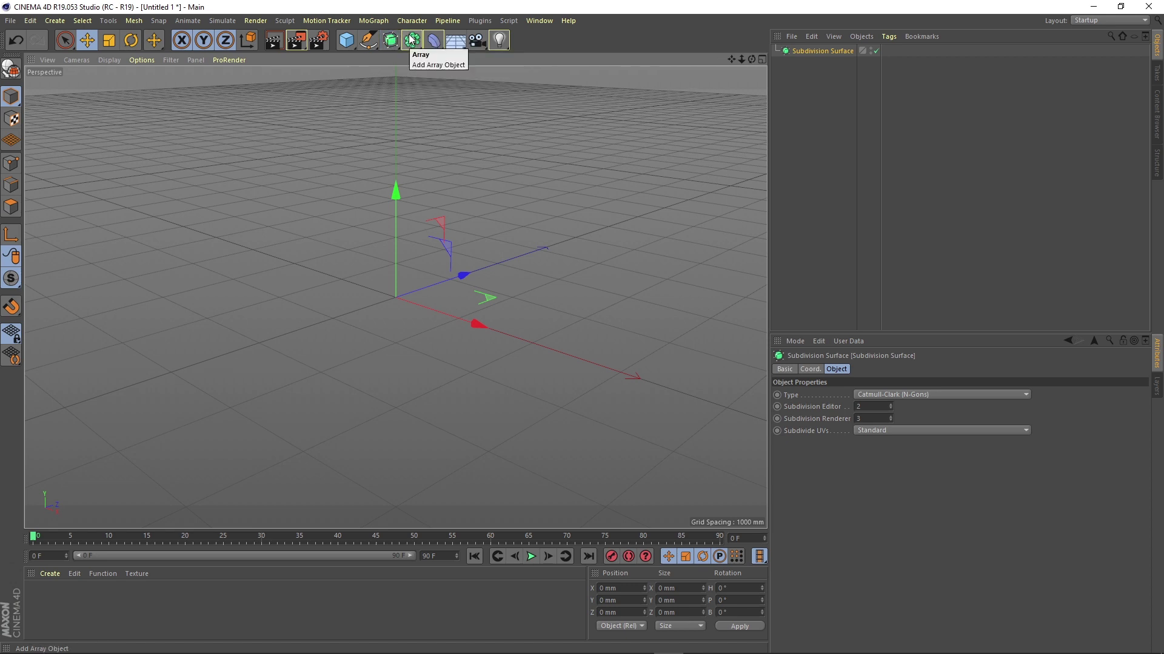
left_click(414, 40)
Deselect all and add a Camera at X 6000, Y 3000, Z -6000 mm.
left_click(434, 40)
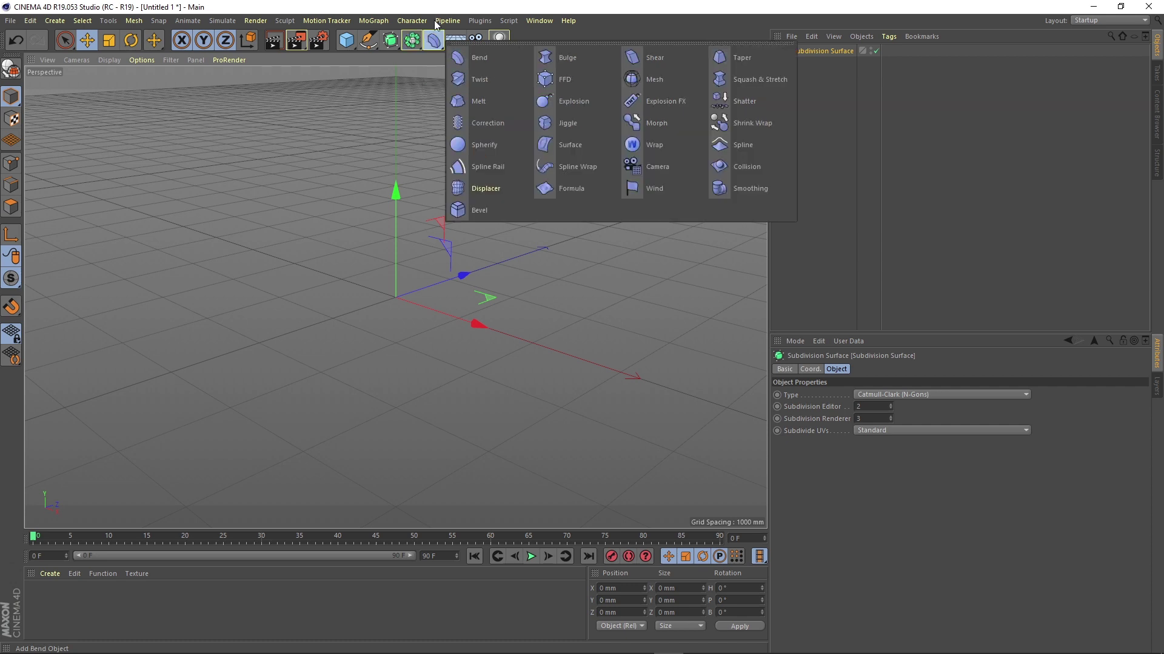
left_click(436, 7)
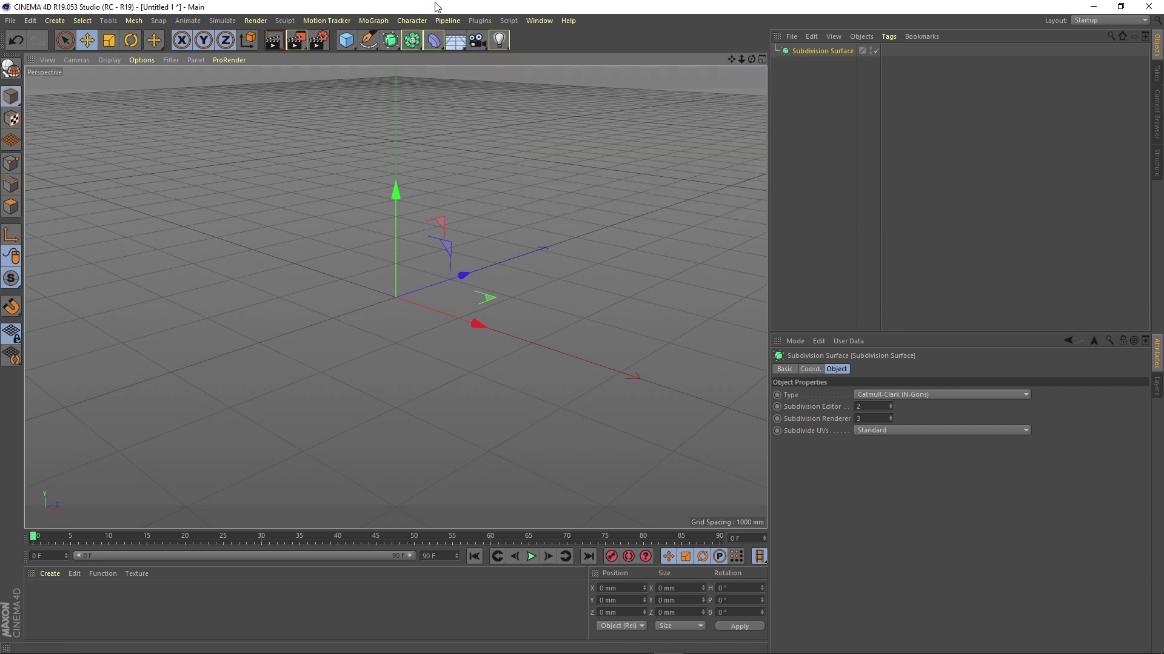
key("ctrl+shift+a")
left_click(456, 42)
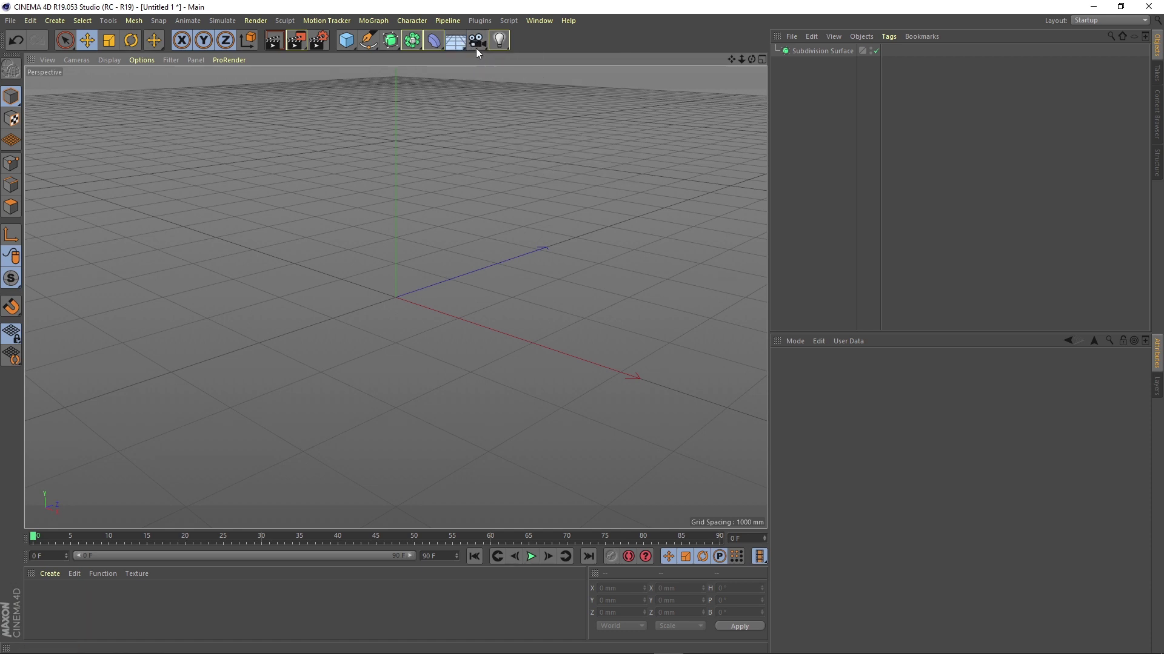
left_click(476, 49)
left_click(478, 43)
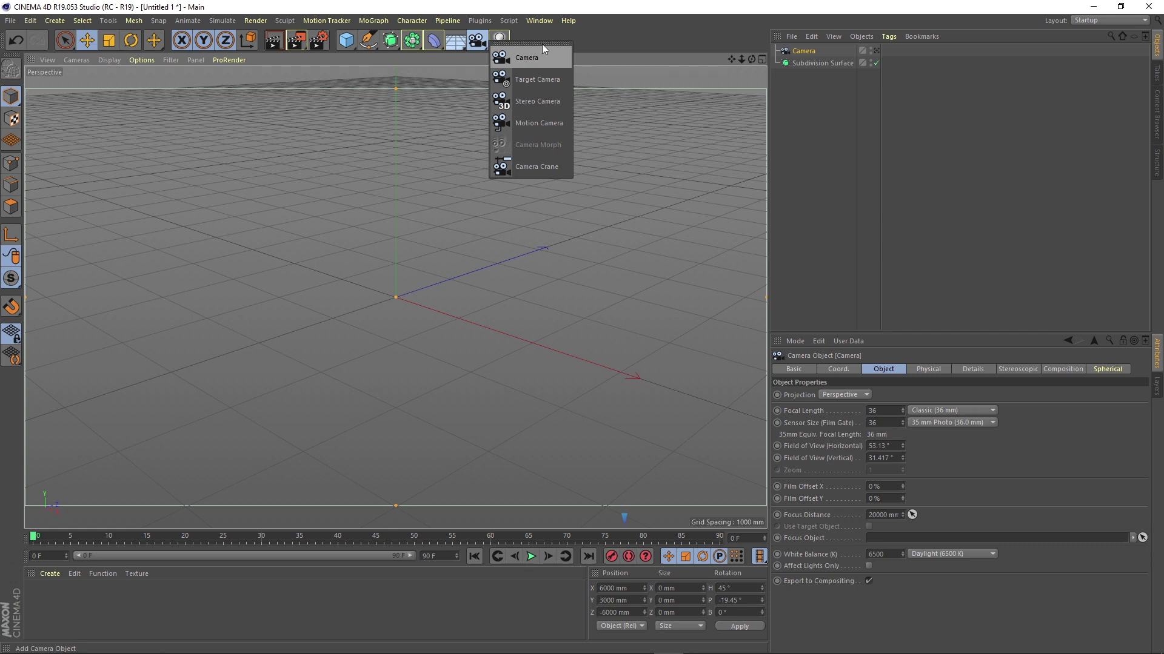
left_click(537, 28)
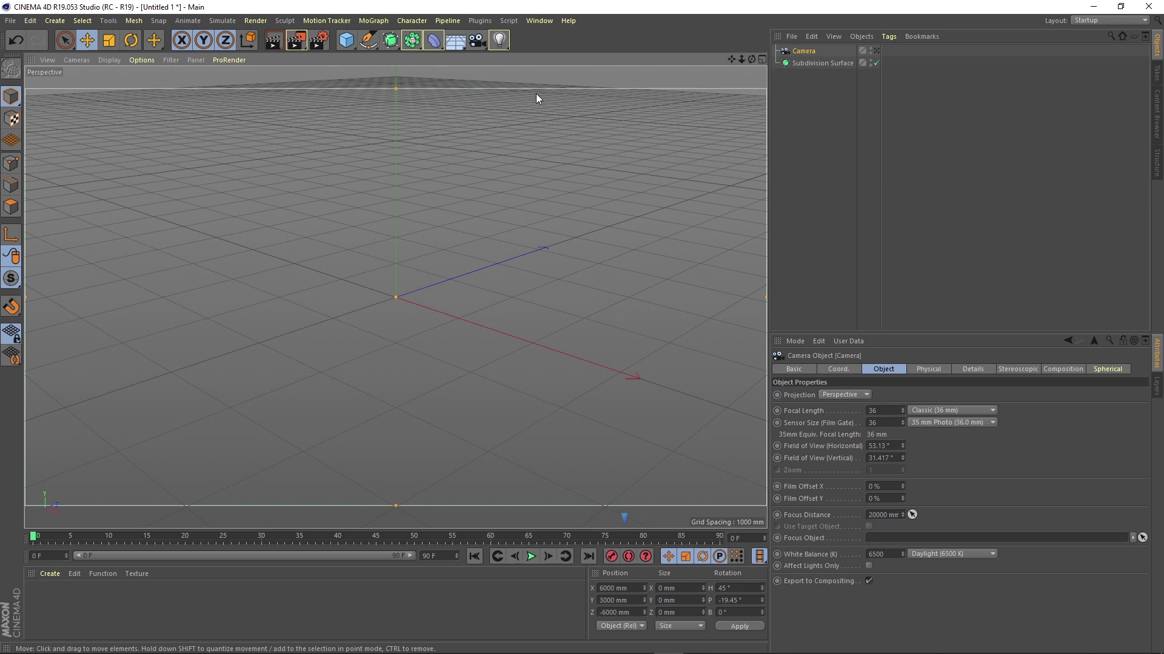
left_click(499, 40)
left_click(210, 22)
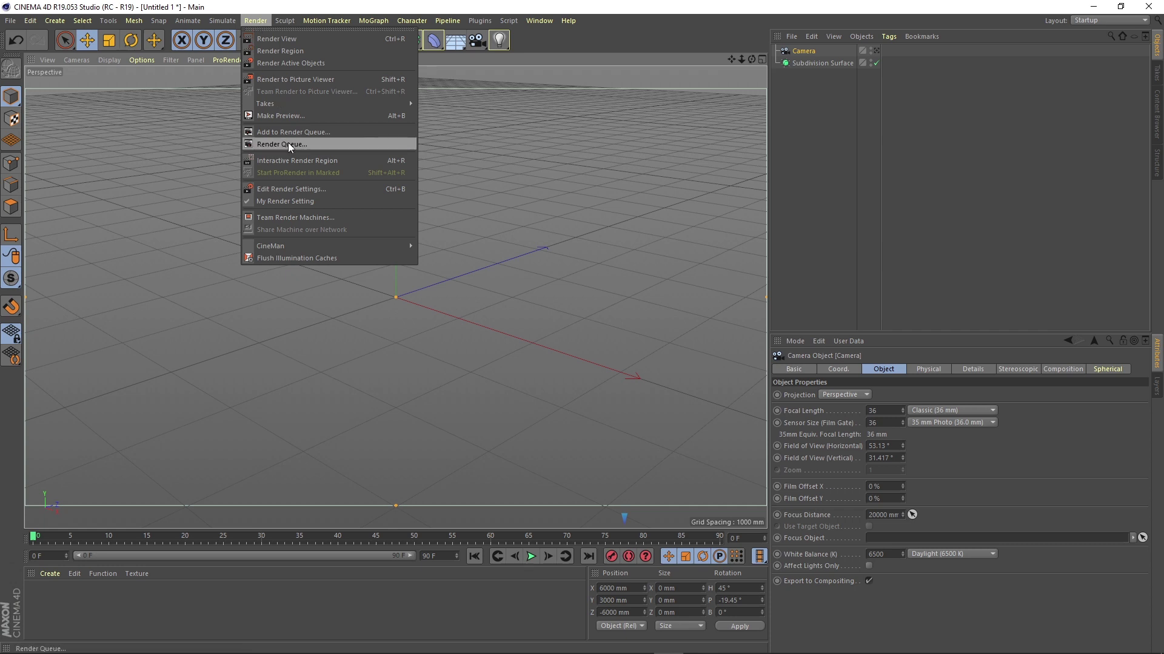
mouse_move(373, 21)
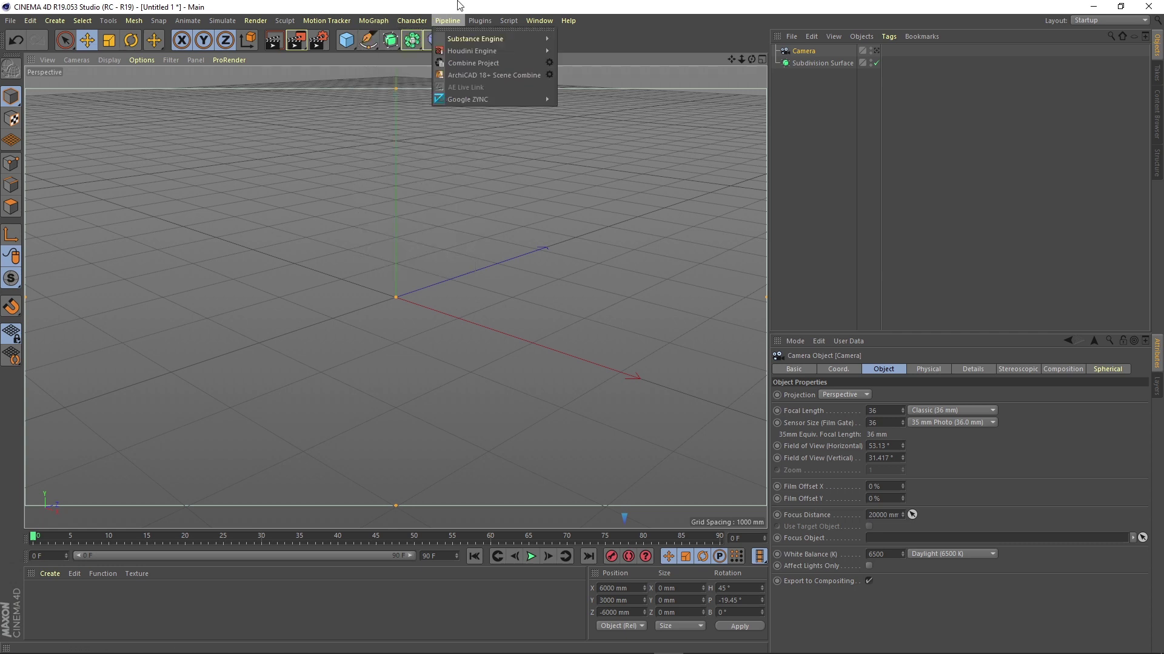
left_click(425, 48)
left_click(417, 42)
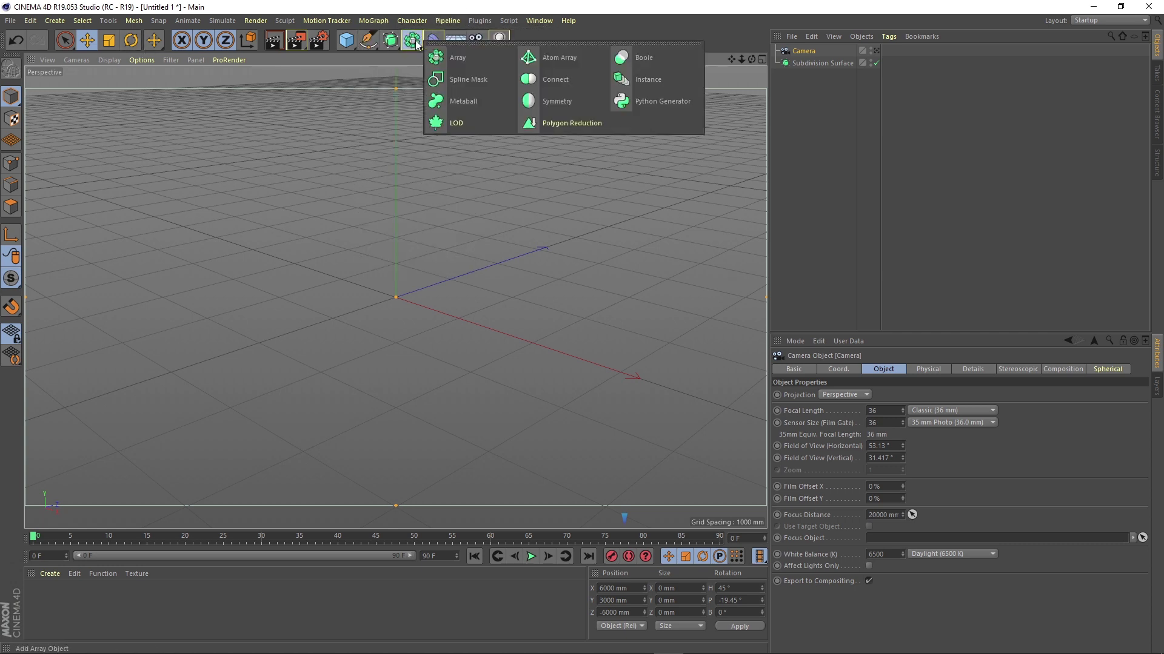
left_click(400, 9)
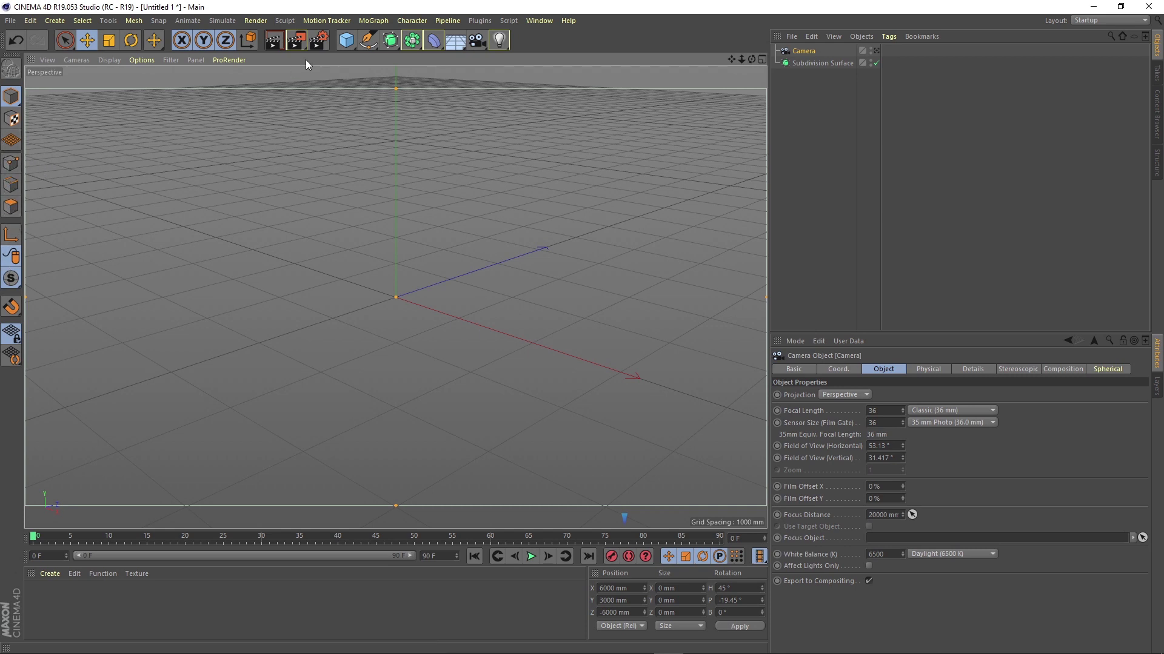
Add a cube, convert it to an editable polygon object, and enable Points mode.
left_click(345, 40)
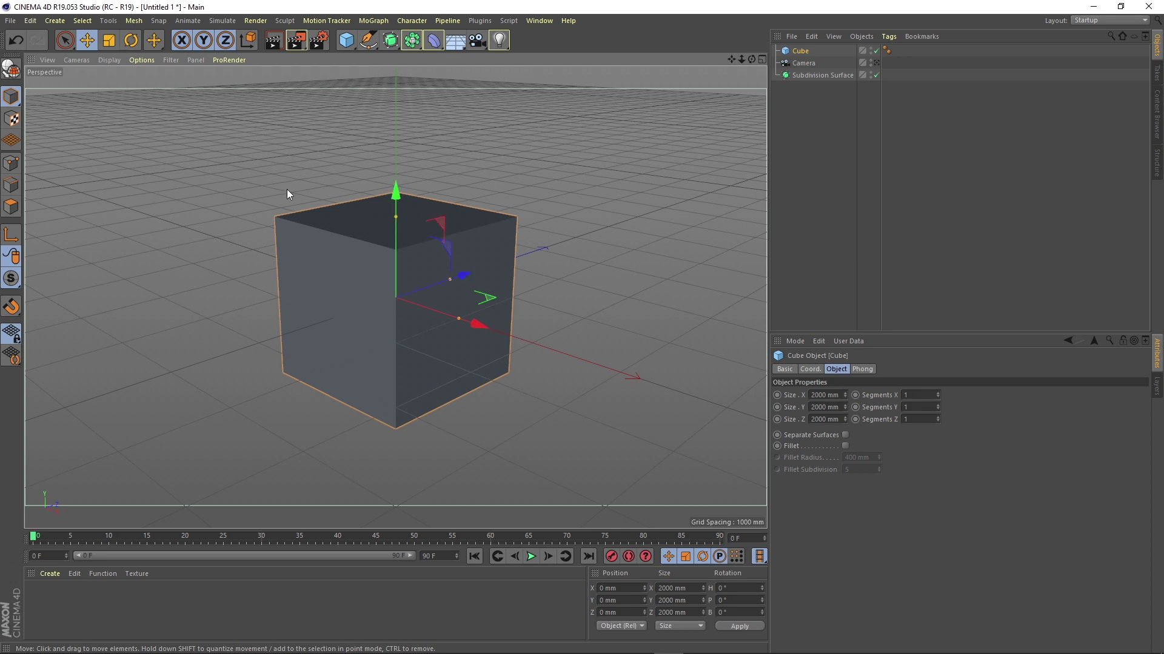
left_click(13, 71)
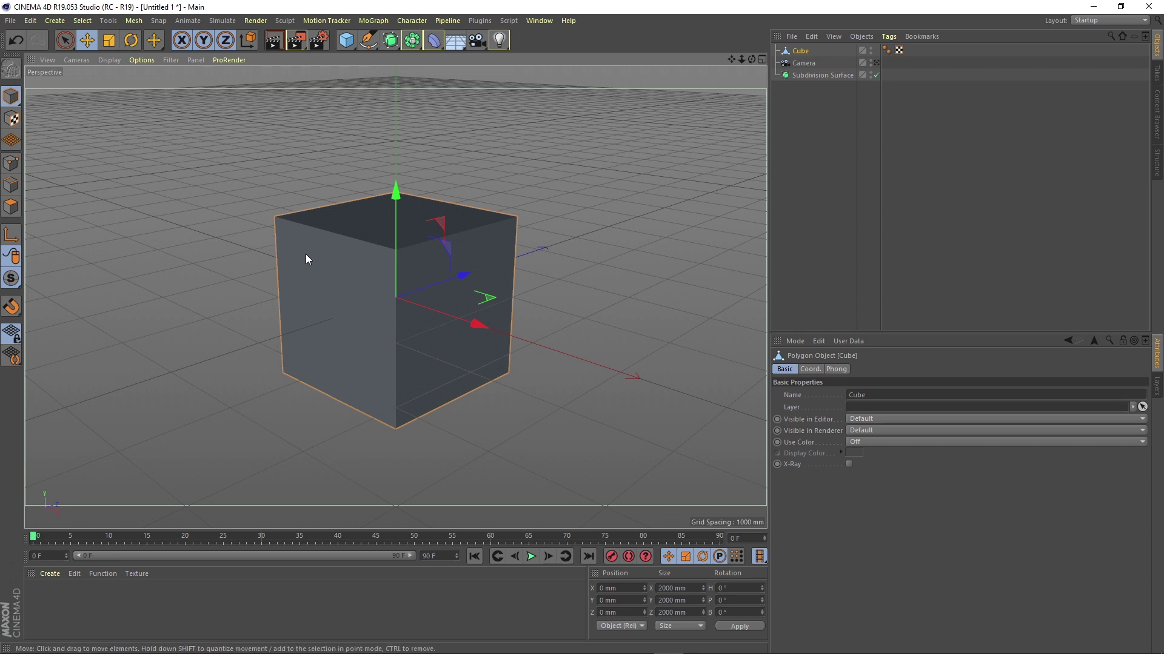
left_click(11, 165)
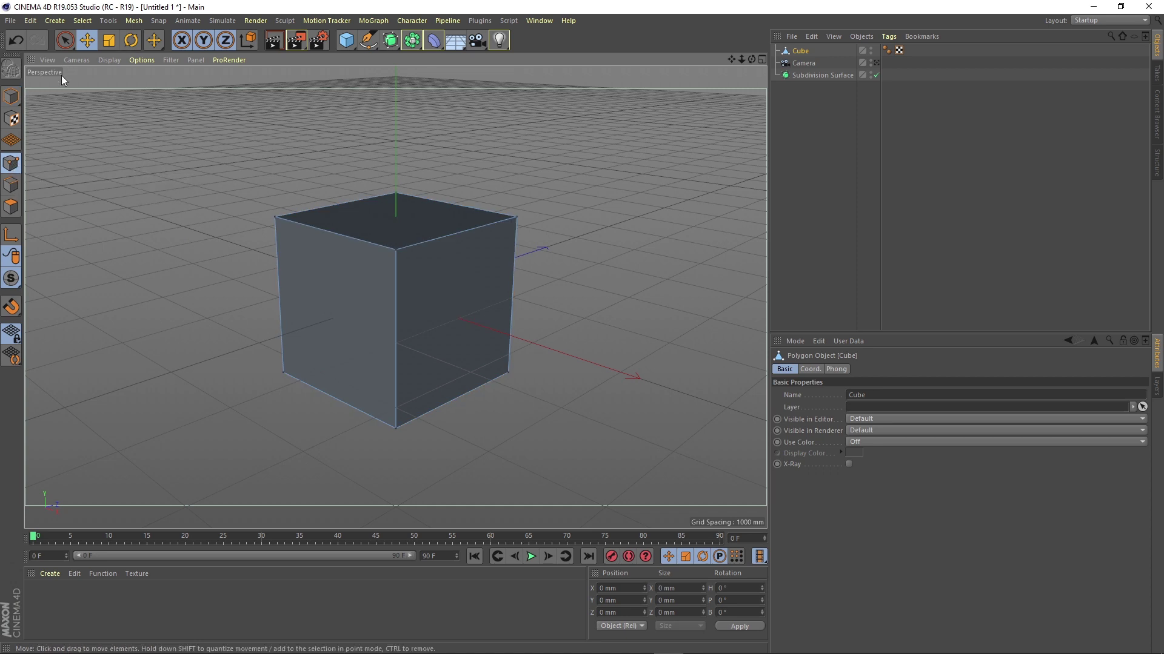
Select the cube's corner points and drag the top-front point to reshape it.
left_click(65, 40)
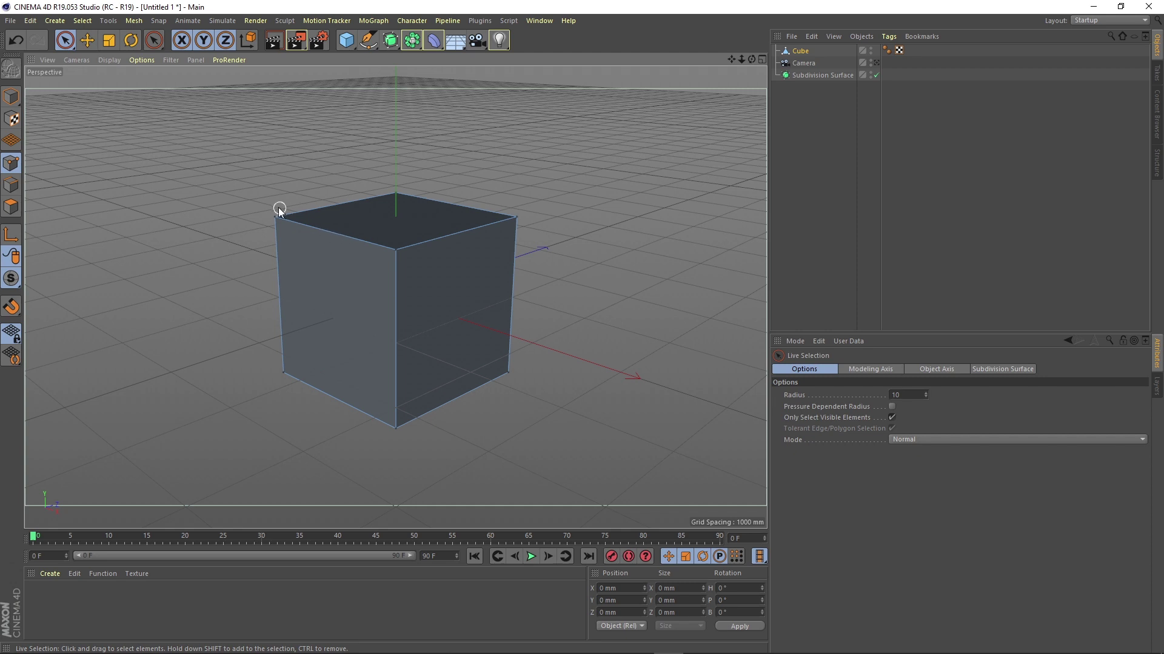
left_click(275, 216)
left_click(392, 251)
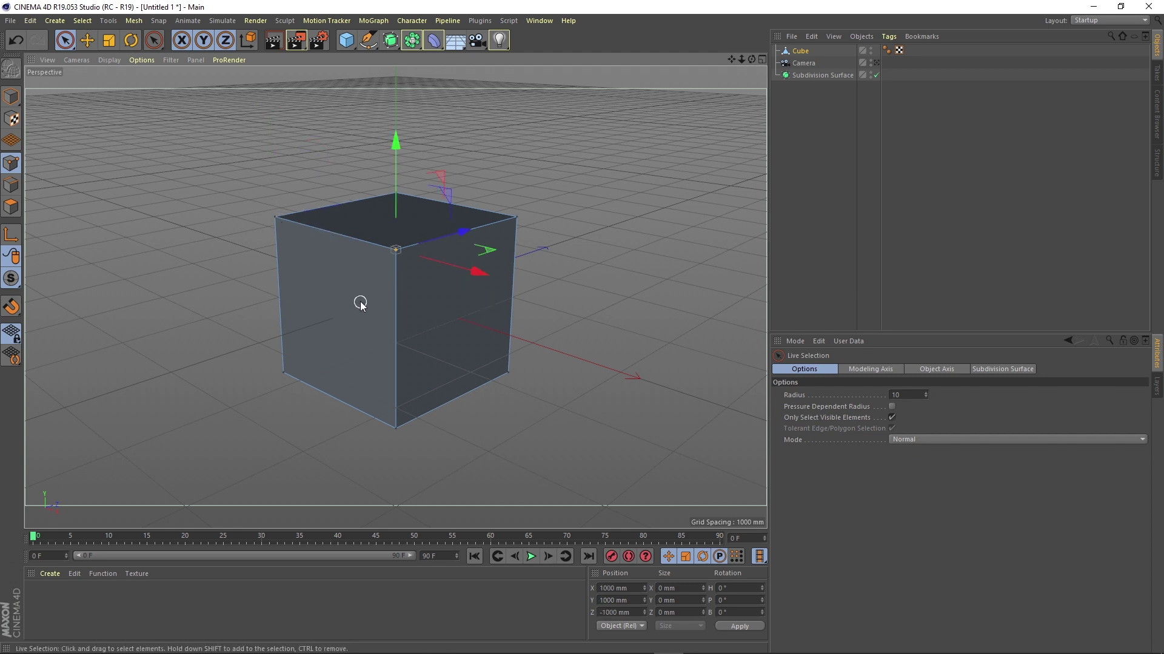
left_click(395, 430)
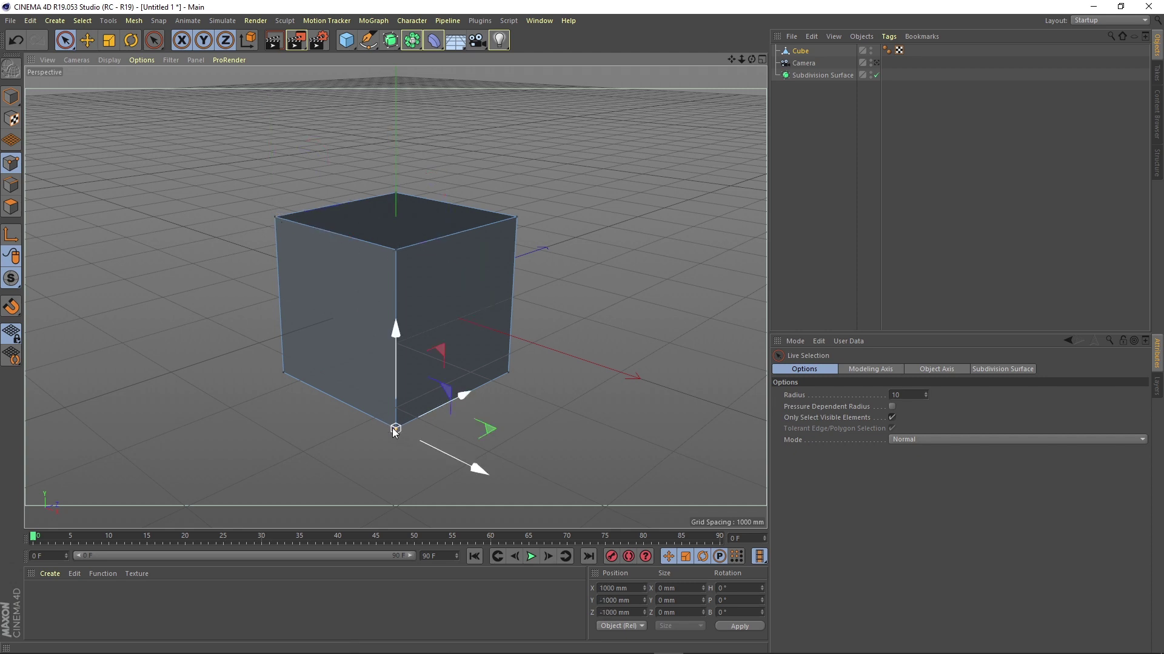
left_click(395, 250)
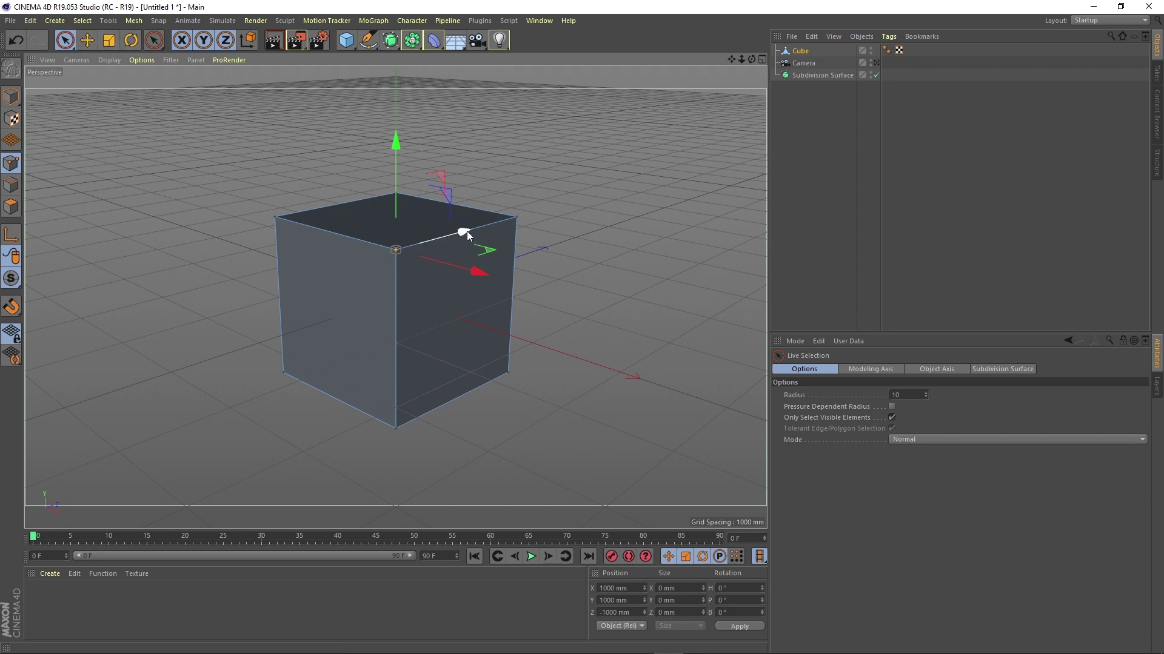
mouse_move(464, 232)
left_mouse_down()
mouse_move(373, 253)
mouse_move(571, 215)
mouse_move(447, 237)
mouse_move(491, 233)
mouse_move(467, 236)
left_mouse_up()
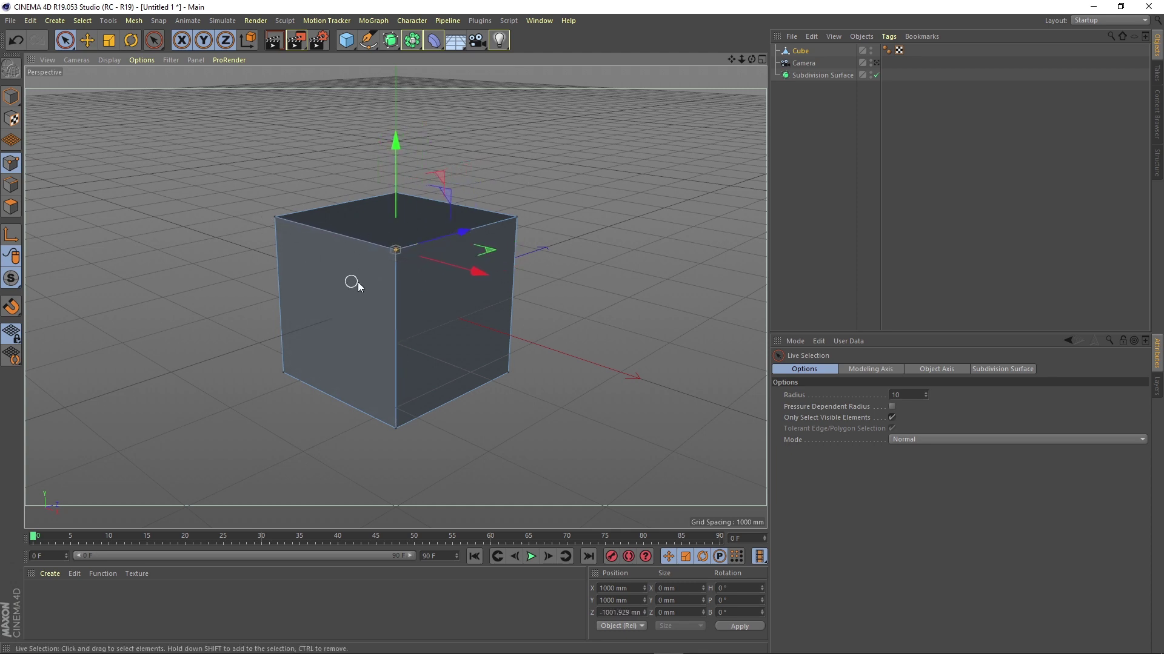
In Edge mode, select the cube's top edge and vertical front edge.
left_click(11, 184)
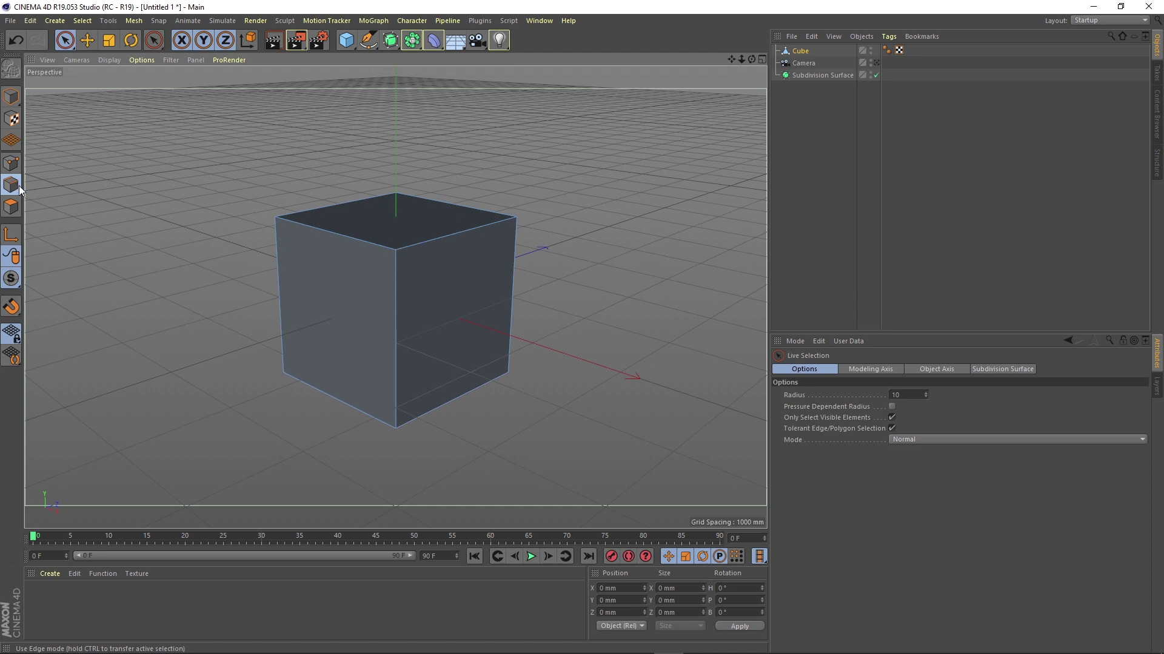
left_click(329, 237)
left_click(395, 299)
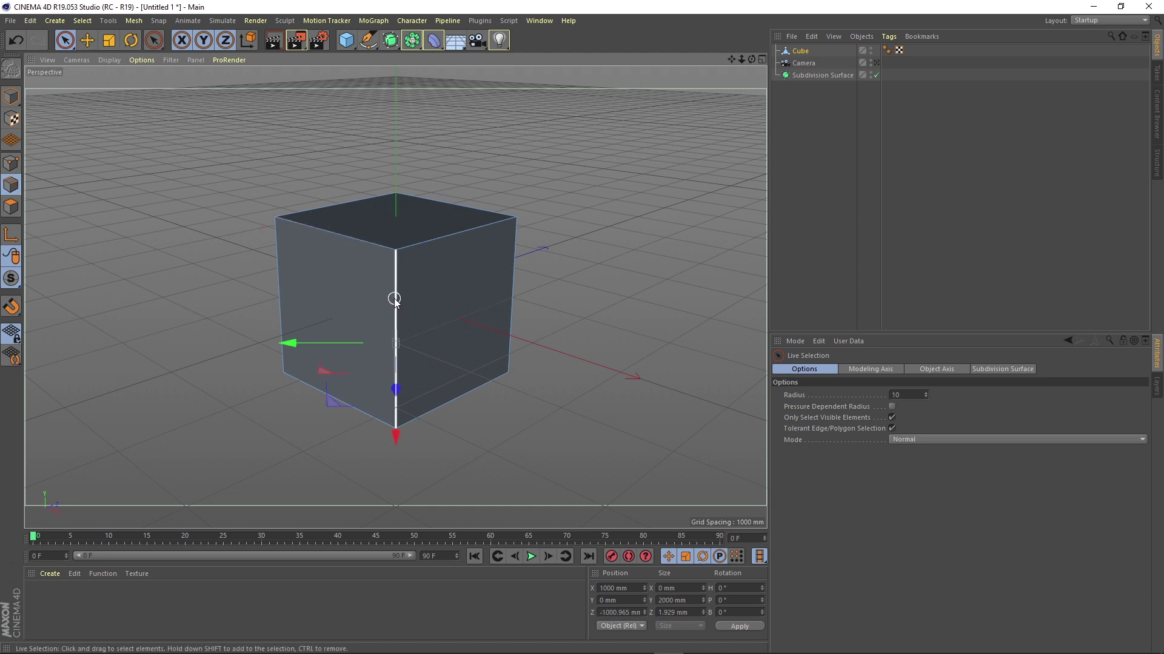
Select faces, stretch the left face outward and back, then remove the cube.
left_click(11, 207)
left_click(300, 297)
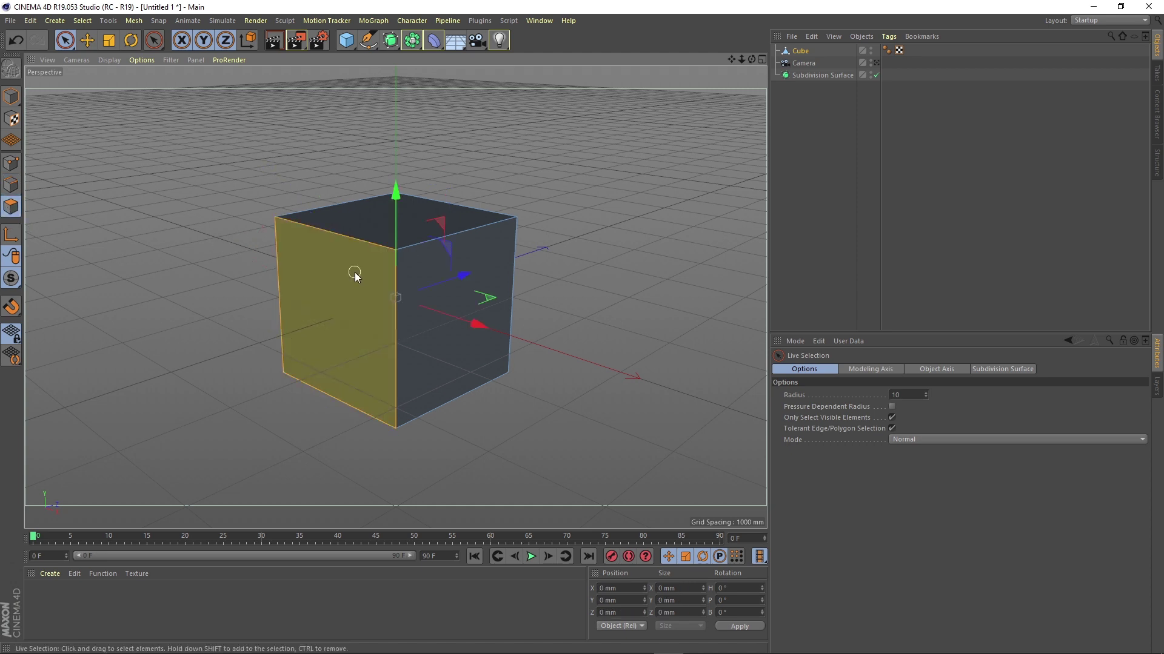
left_click(464, 274)
left_click(398, 227)
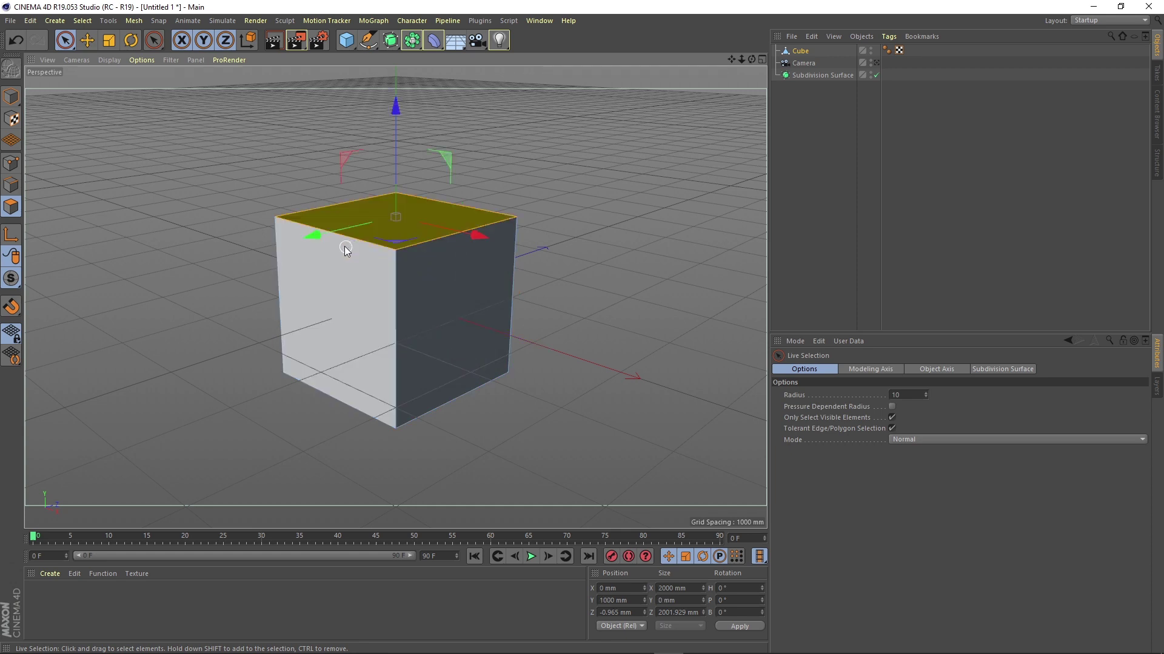
left_click(433, 286)
left_click(357, 301)
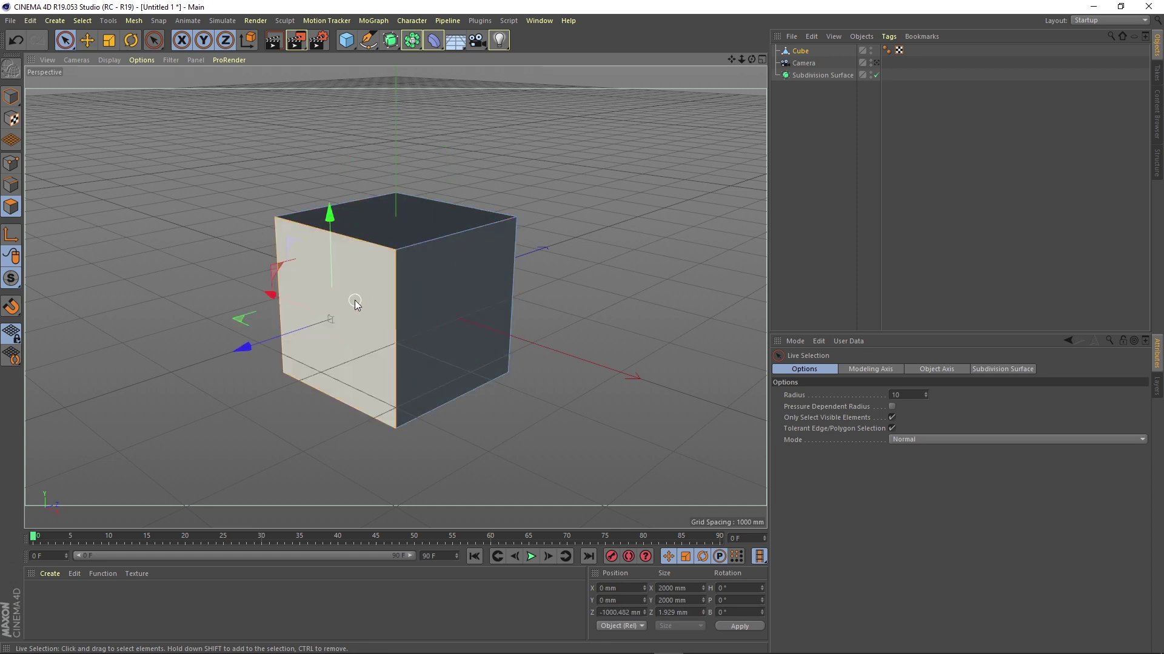
left_click_drag(265, 340, 209, 354)
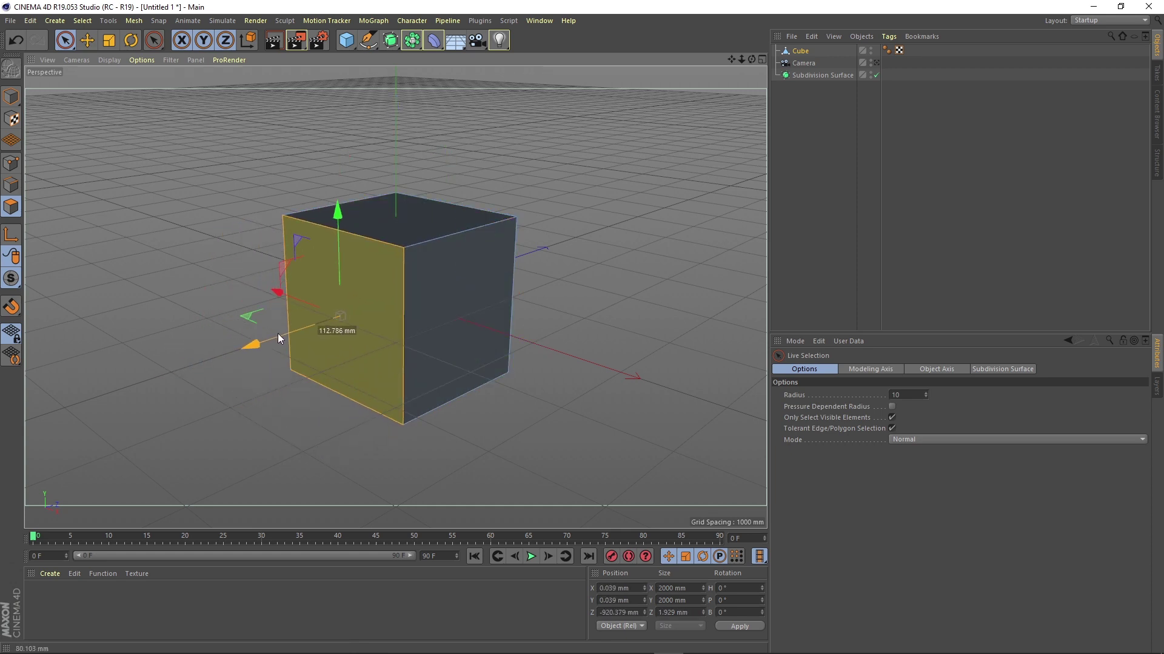
mouse_move(277, 333)
left_mouse_down()
mouse_move(382, 307)
mouse_move(245, 330)
mouse_move(261, 325)
left_mouse_up()
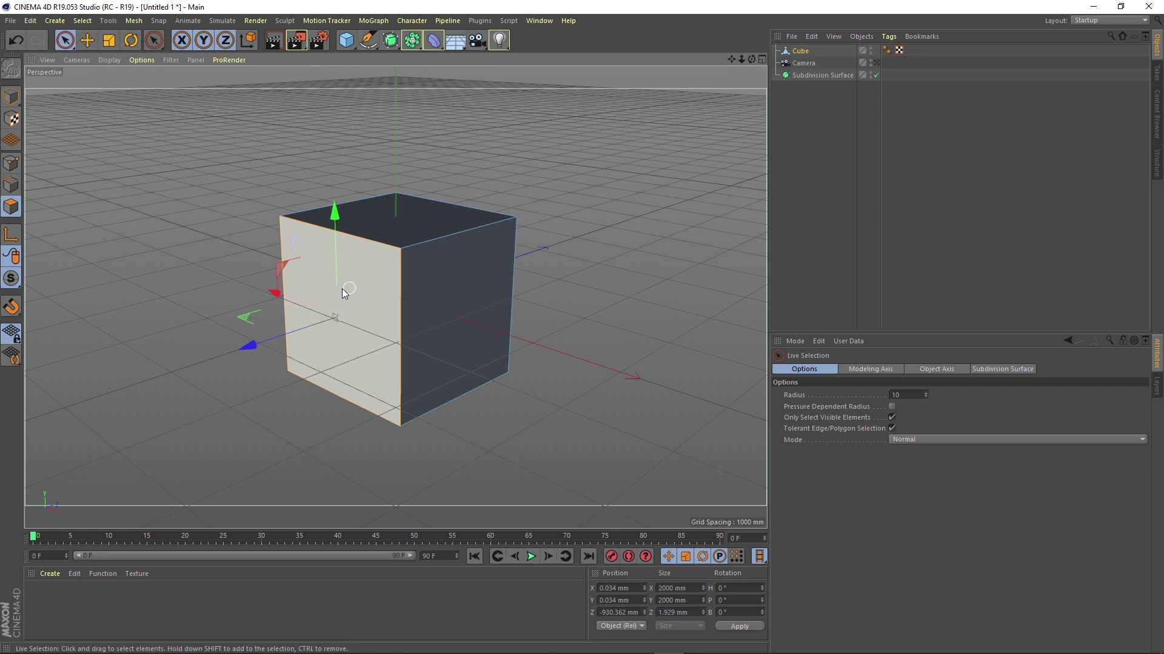
key("ctrl+z")
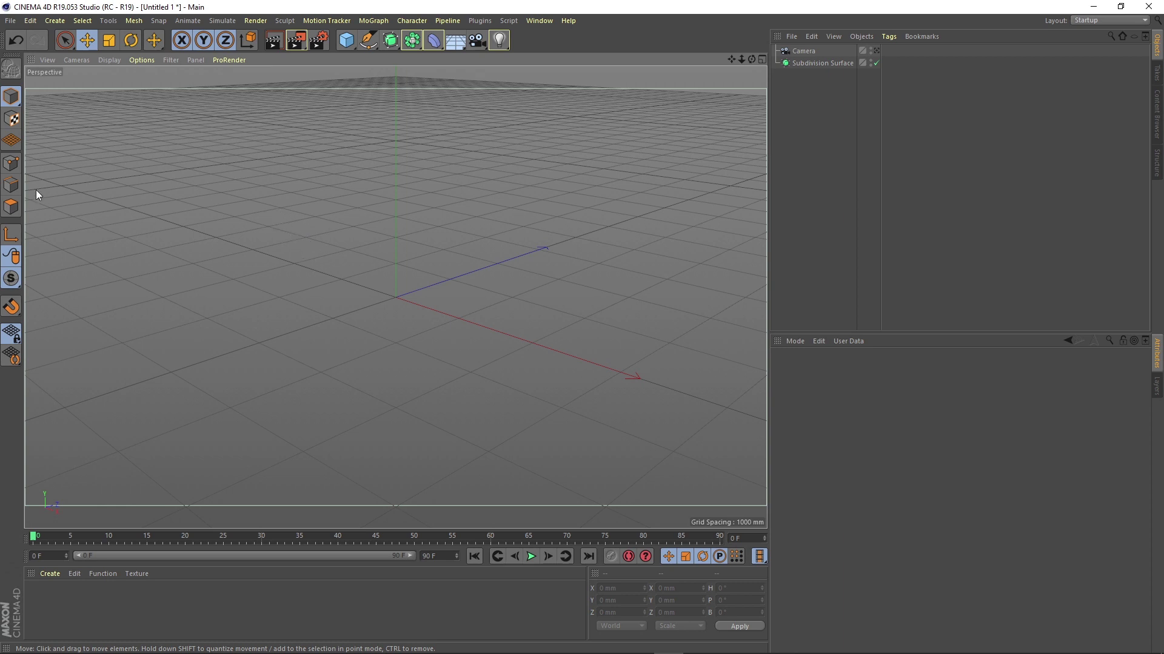
Add a new 2000 mm cube, make it editable, select an edge, and return to Model mode.
left_click(347, 43)
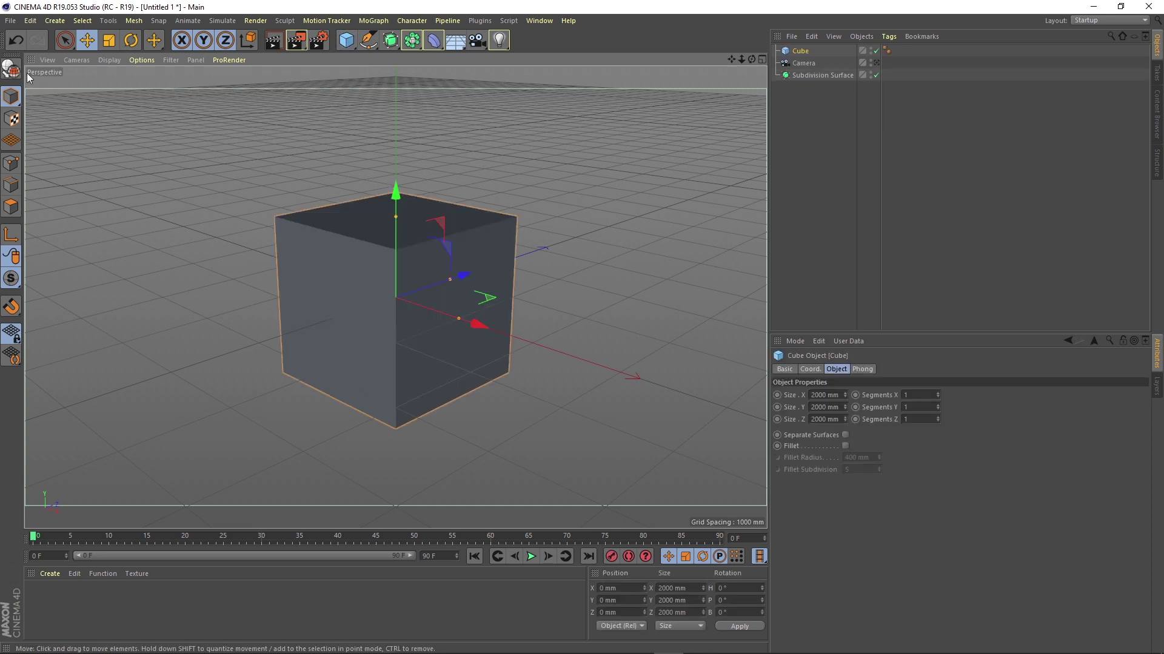
left_click(11, 68)
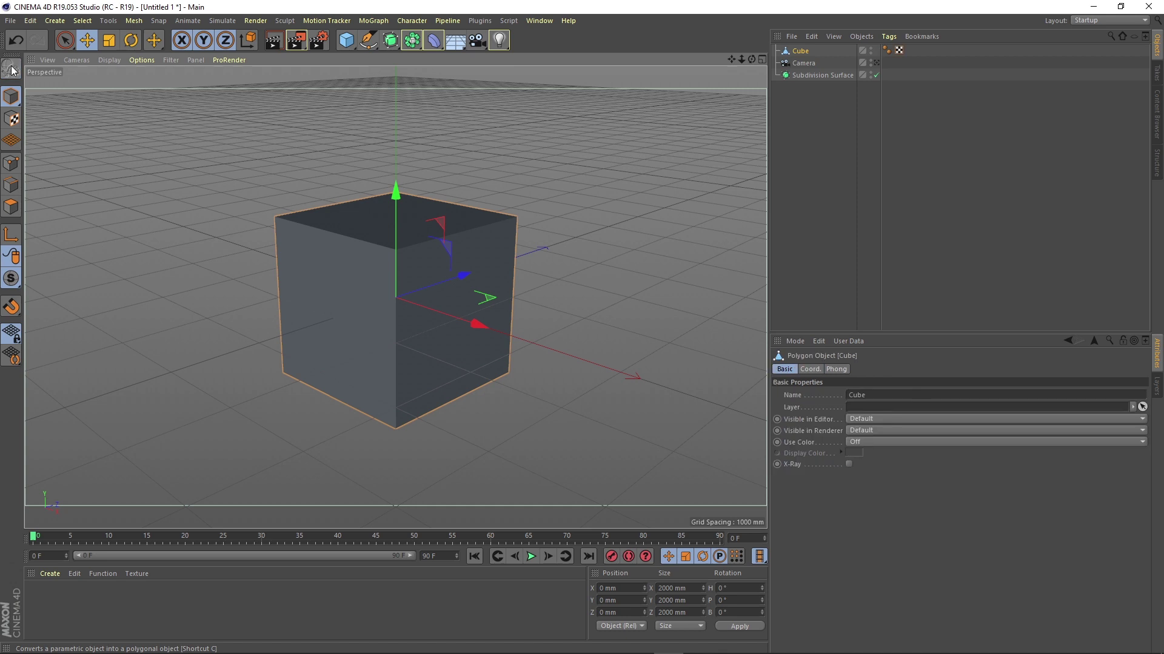
left_click(11, 185)
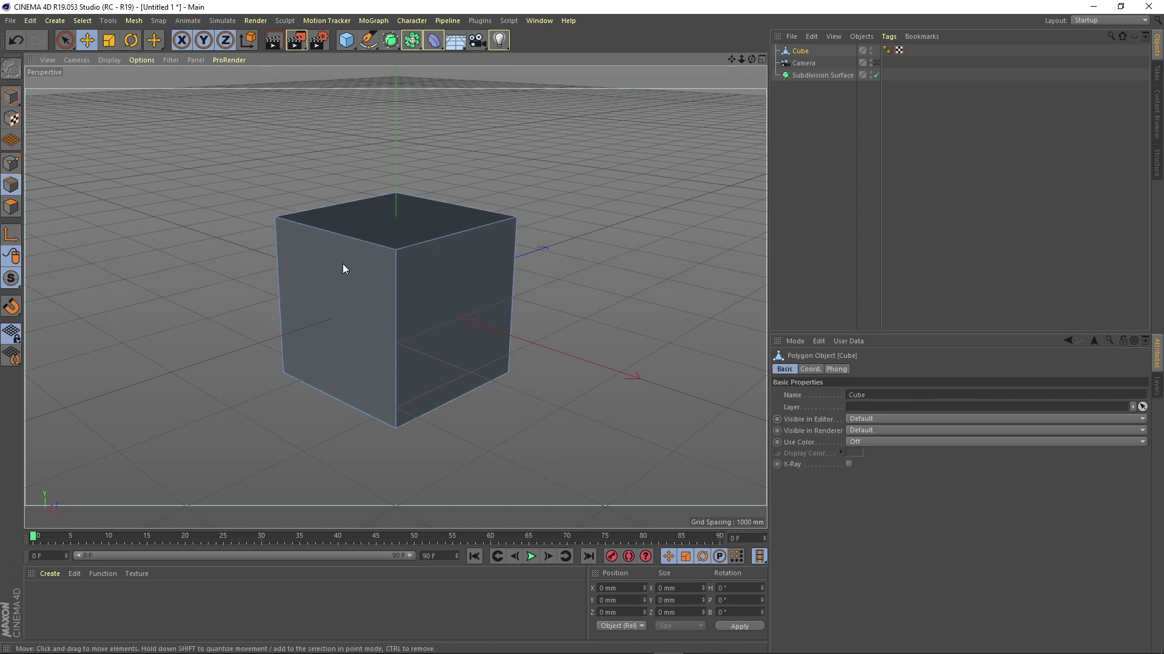
left_click(431, 217)
left_click(442, 269)
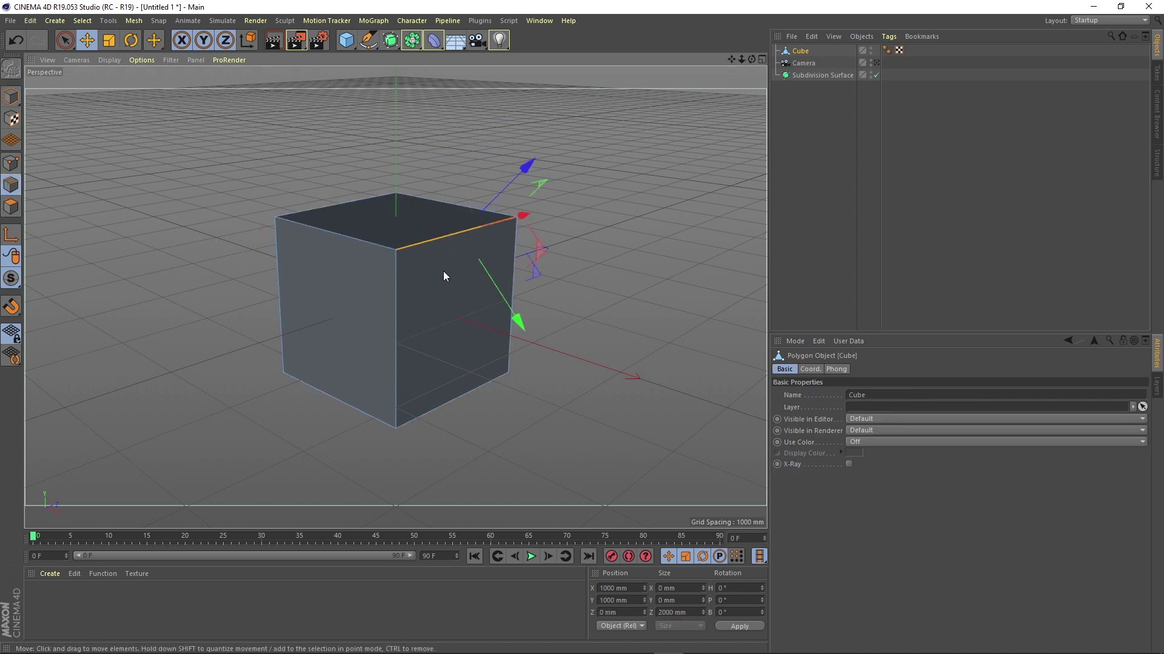
key("Return")
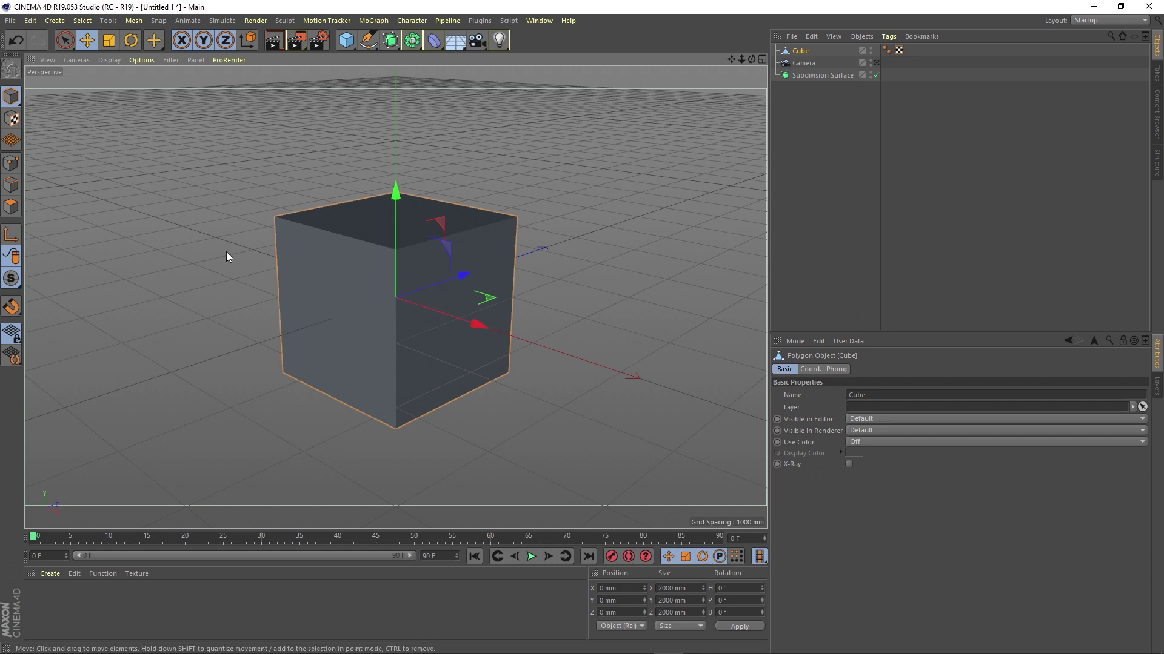
Move the cube's axis forward along Z, then slide the cube to X 1323.465, Z -1262.886 mm.
left_click(12, 240)
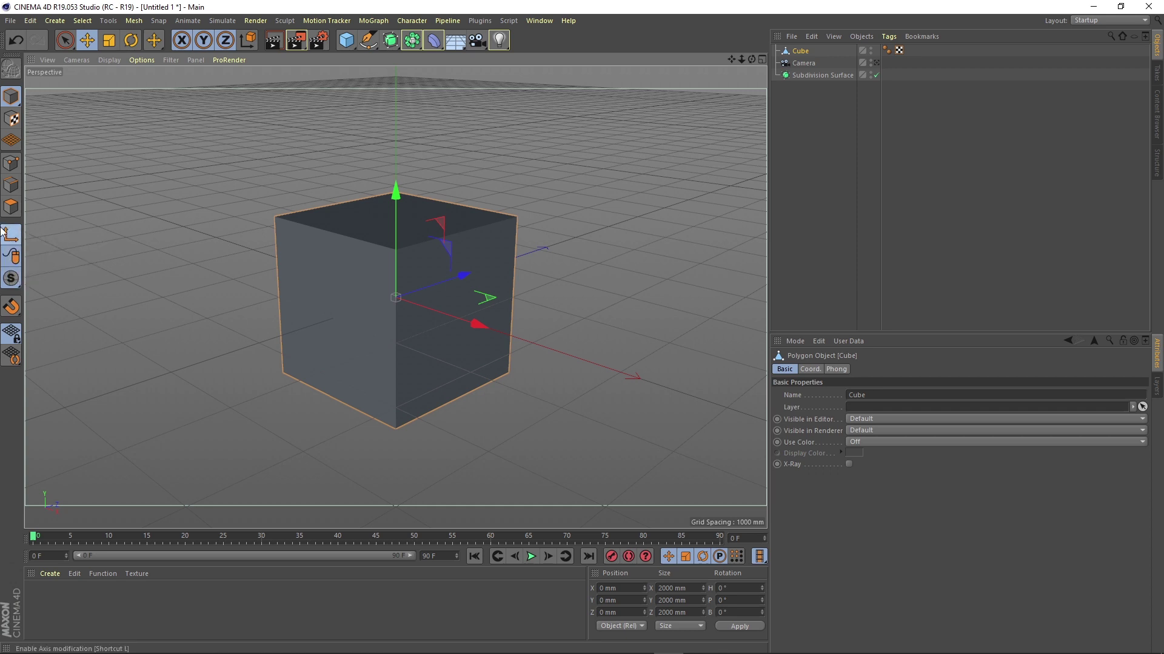
left_click_drag(465, 275, 467, 428)
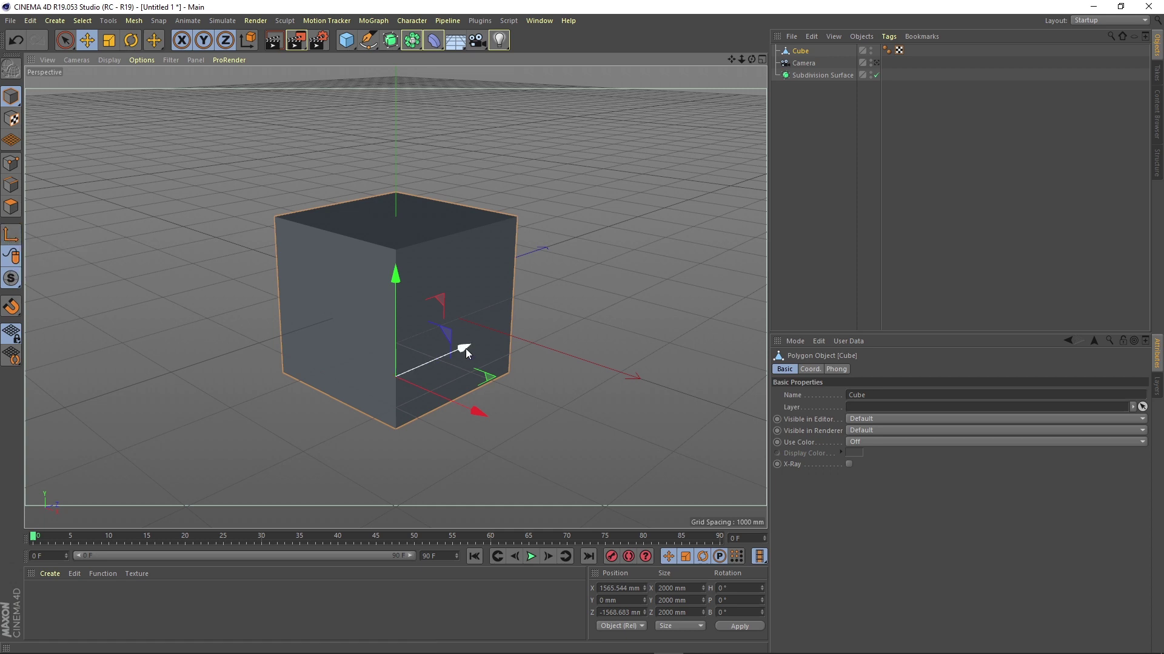
left_click_drag(465, 347, 479, 404)
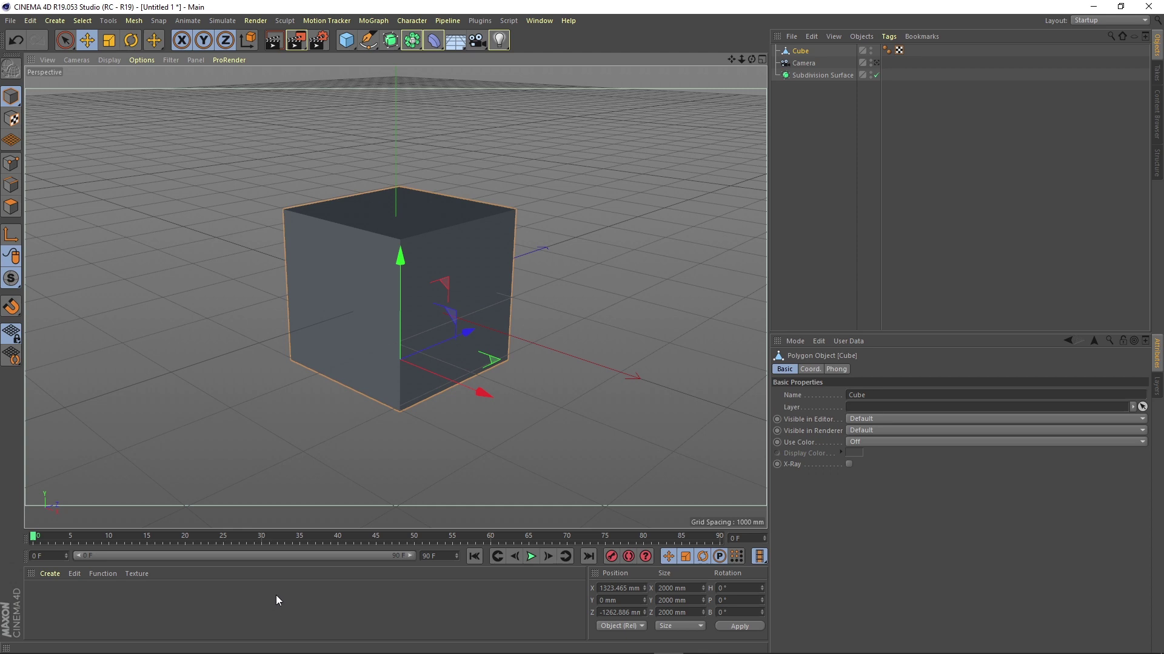
Create a new material Mat and set its colour to yellow (H 60°, S 59%).
left_click(51, 573)
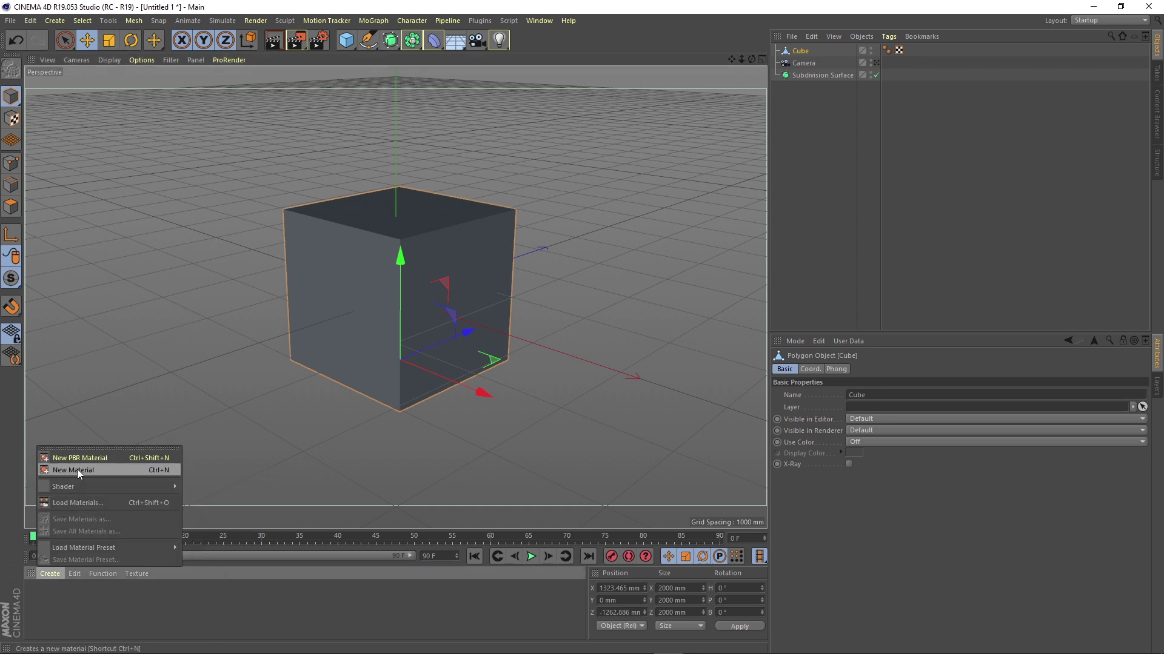
left_click(223, 598)
double_click(123, 605)
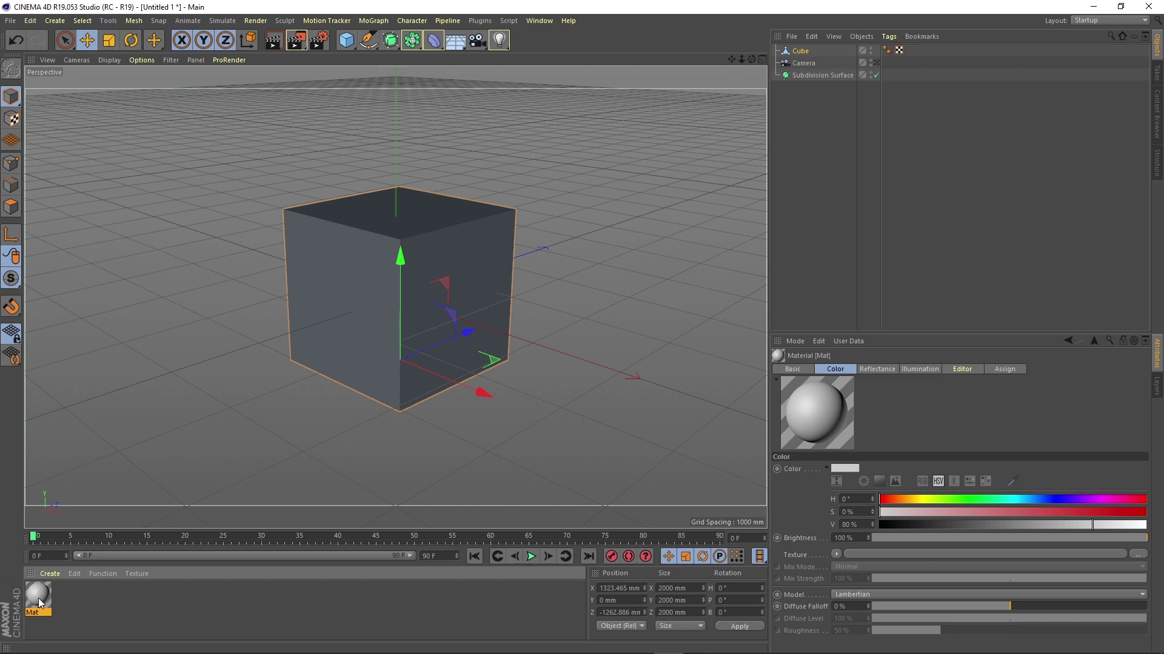
double_click(36, 593)
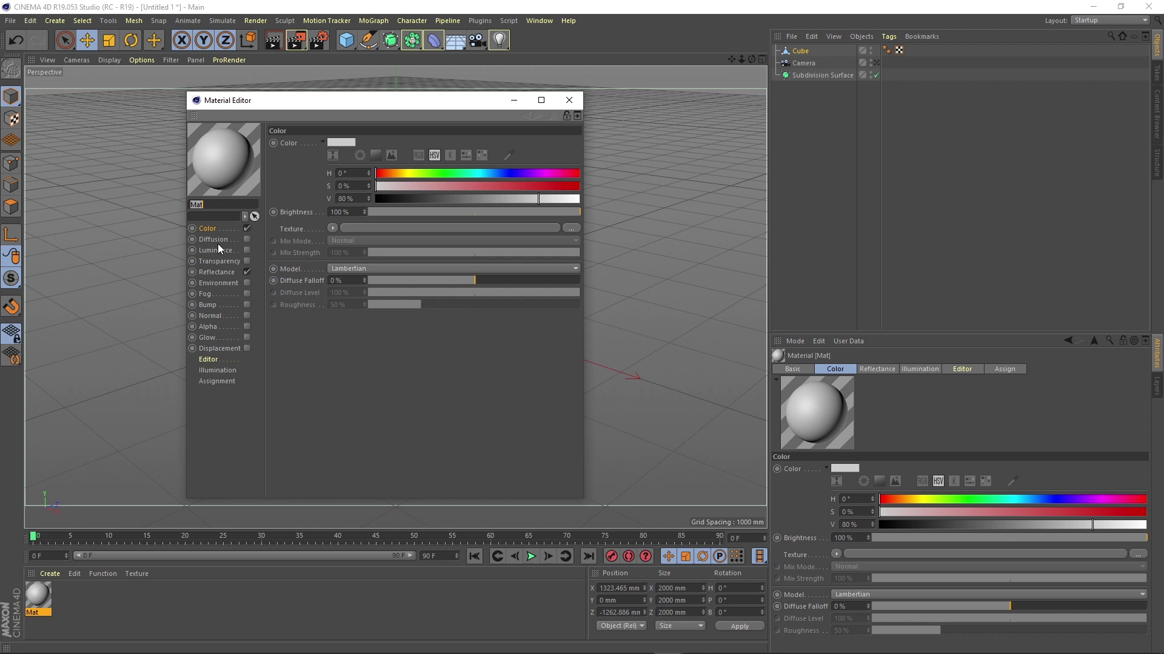
left_click(410, 176)
left_click(495, 187)
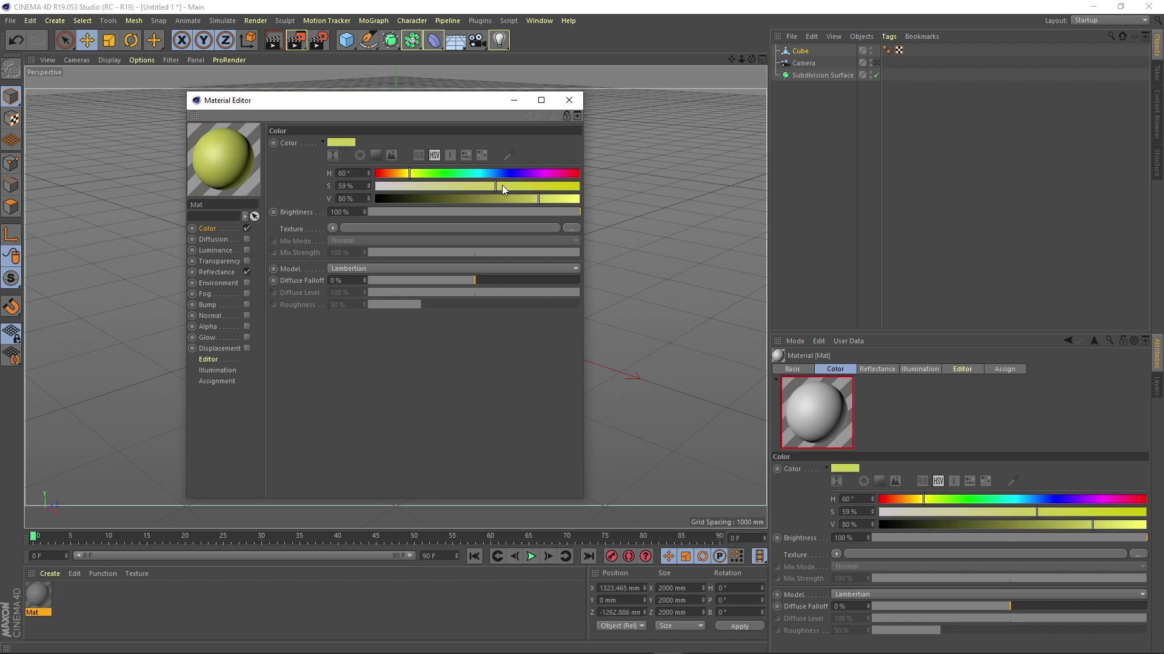
left_click(570, 100)
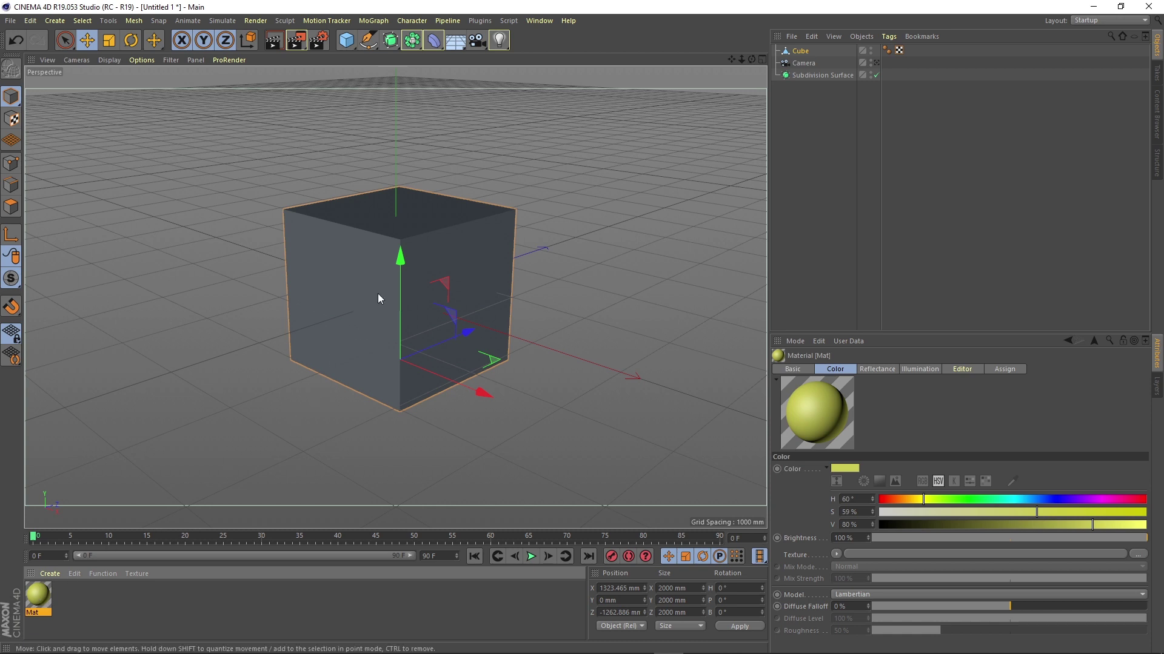
Apply Mat to the cube, then create a second default material, Mat.1.
left_click_drag(34, 595, 354, 274)
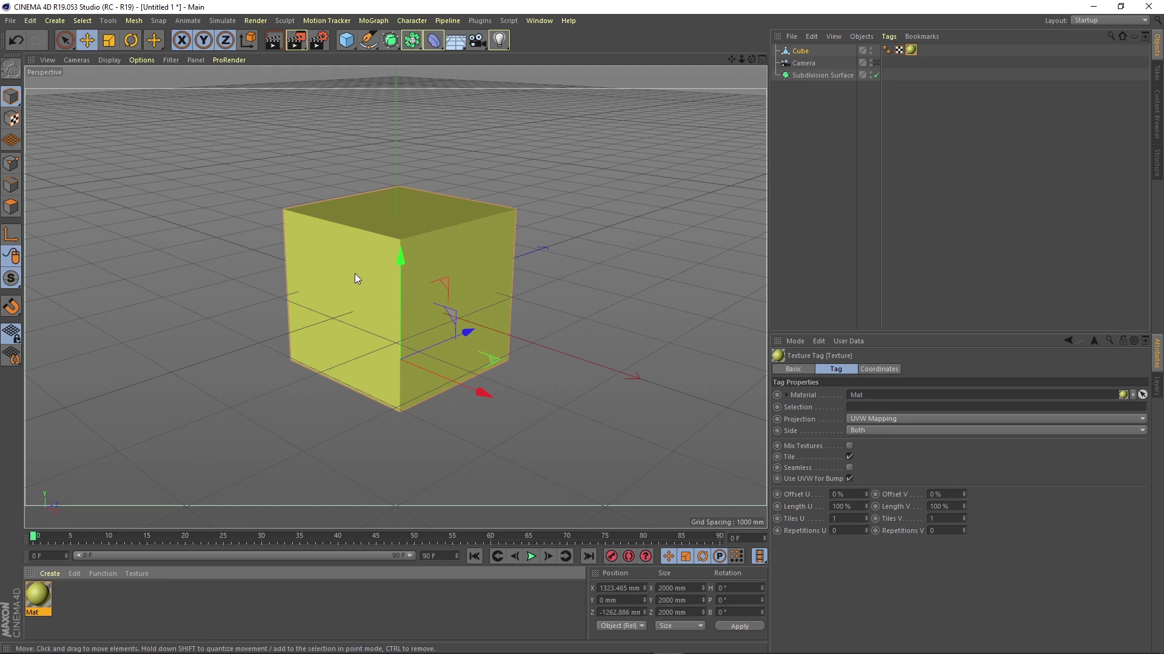
left_click(15, 40)
left_click_drag(40, 601, 803, 53)
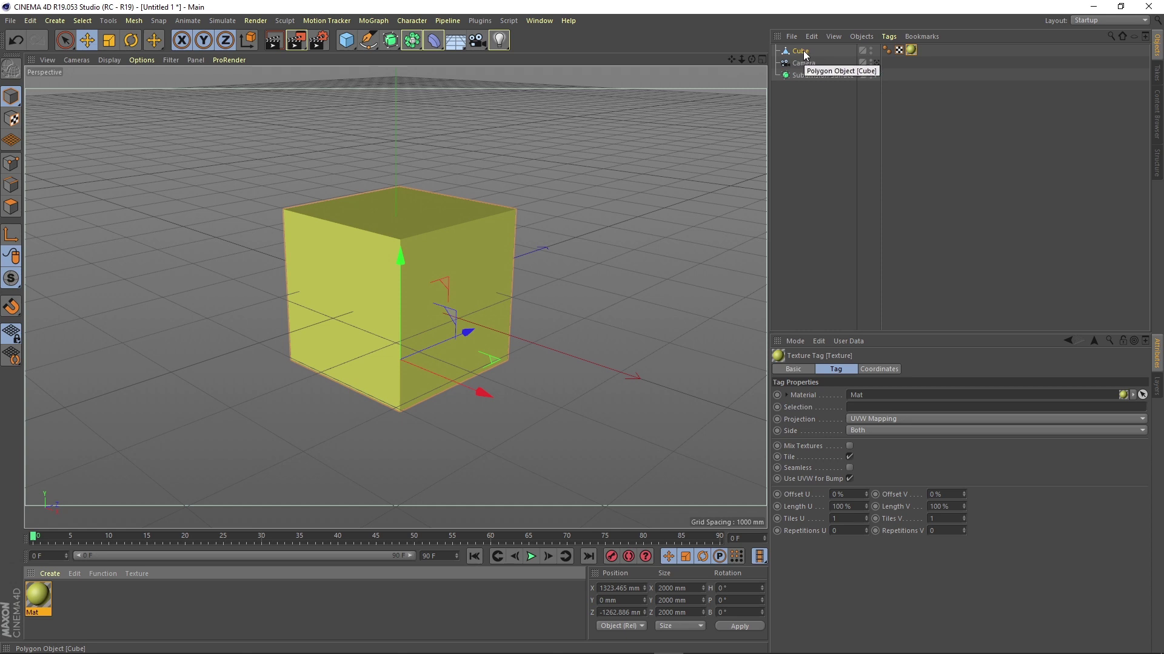
left_click(177, 634)
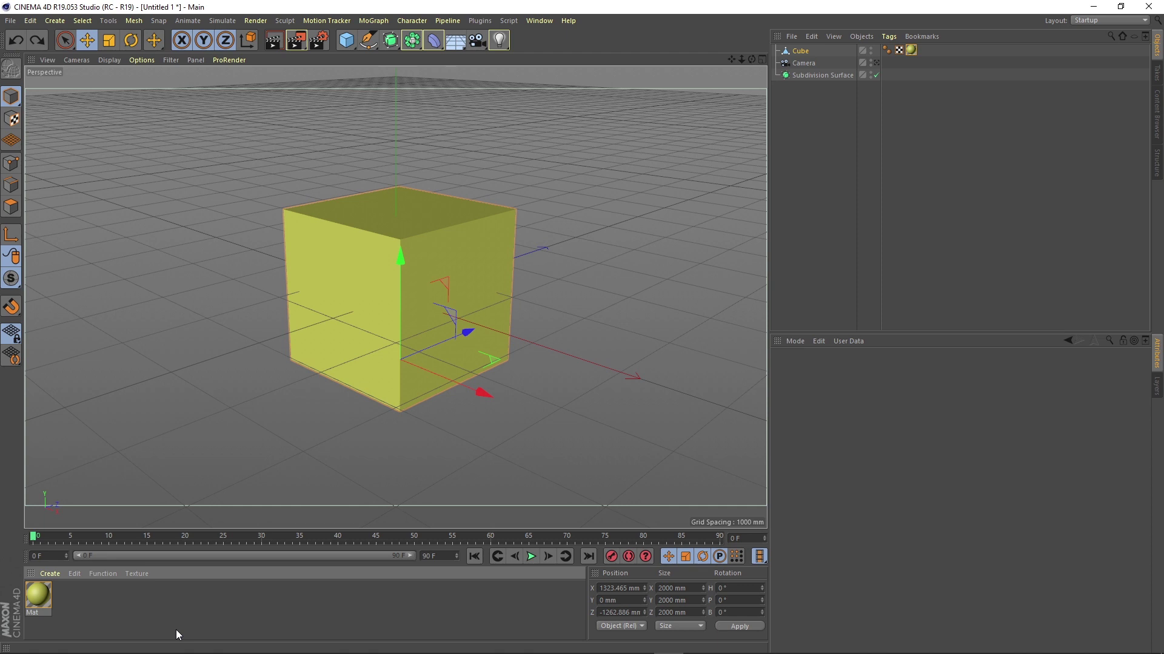
double_click(124, 606)
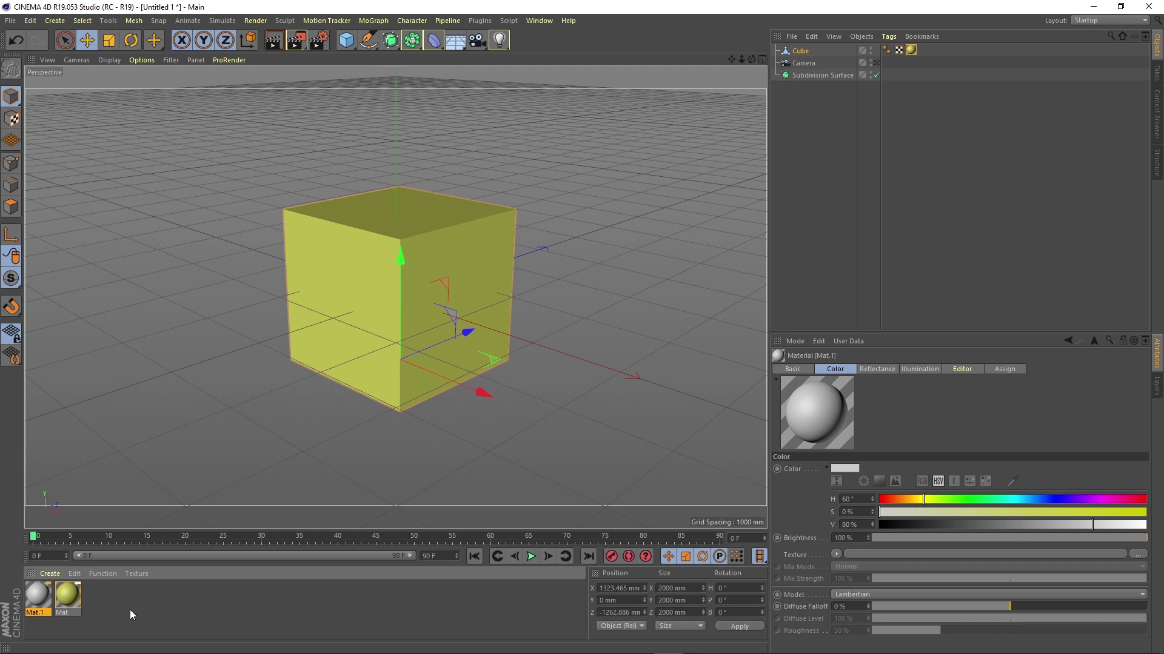
double_click(38, 598)
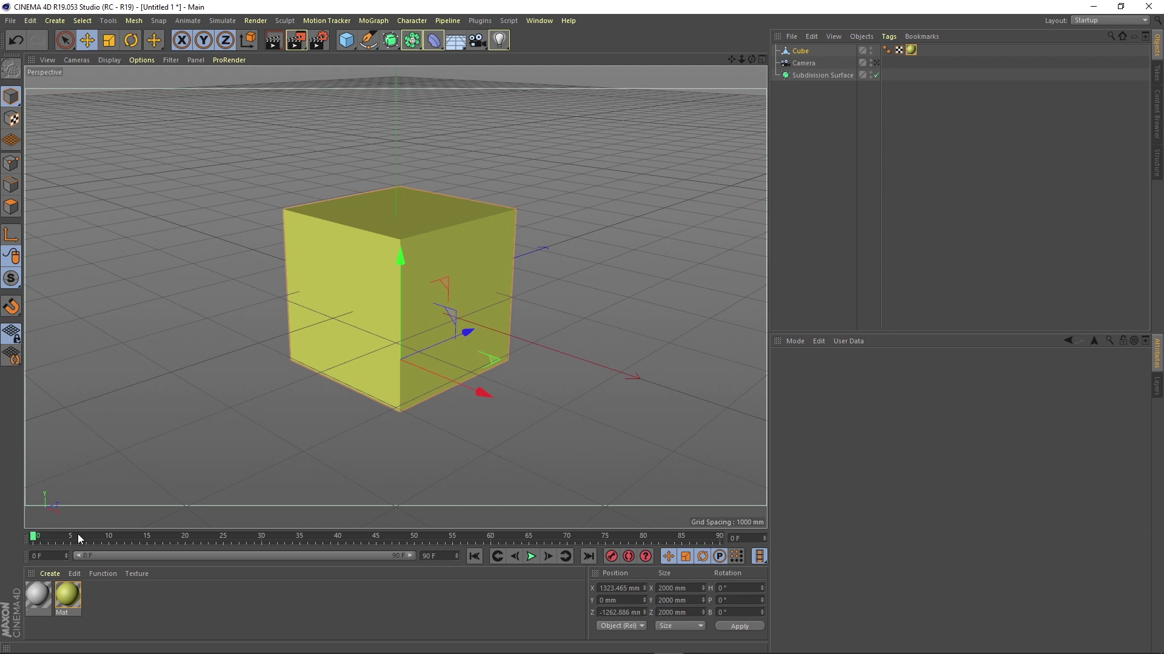
Drag the timeline playhead from frame 0 to frame 26.
left_click_drag(76, 537, 232, 544)
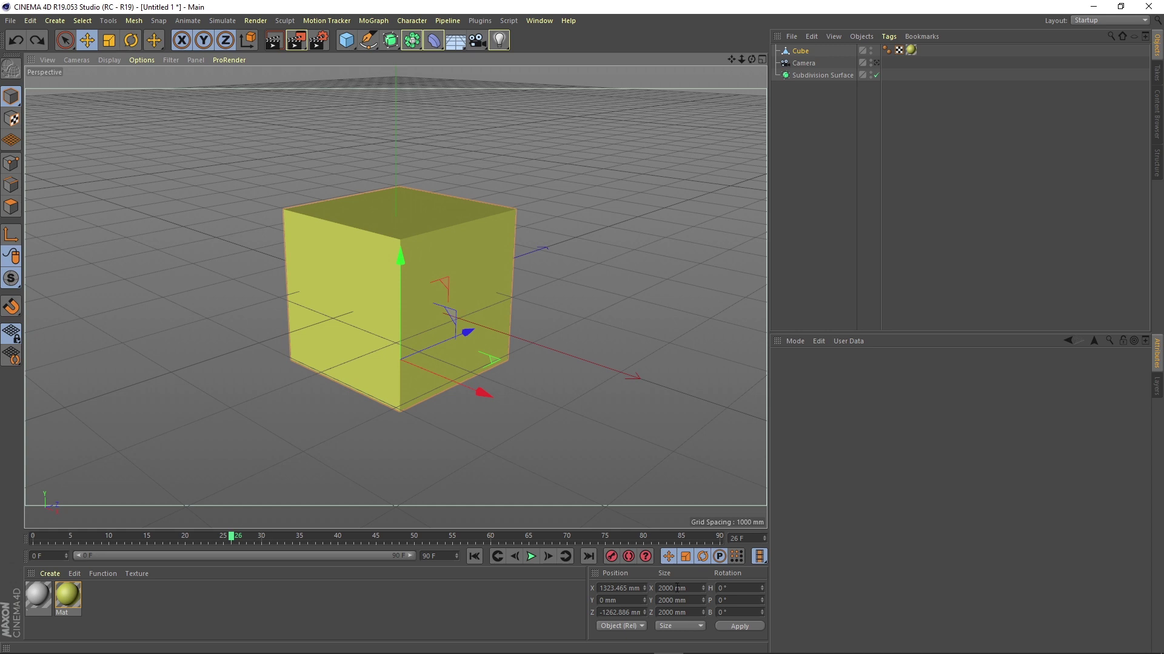
Set the cube's Size X to 1000 mm, heading rotation to 90° and X position to 400 mm.
left_click(674, 587)
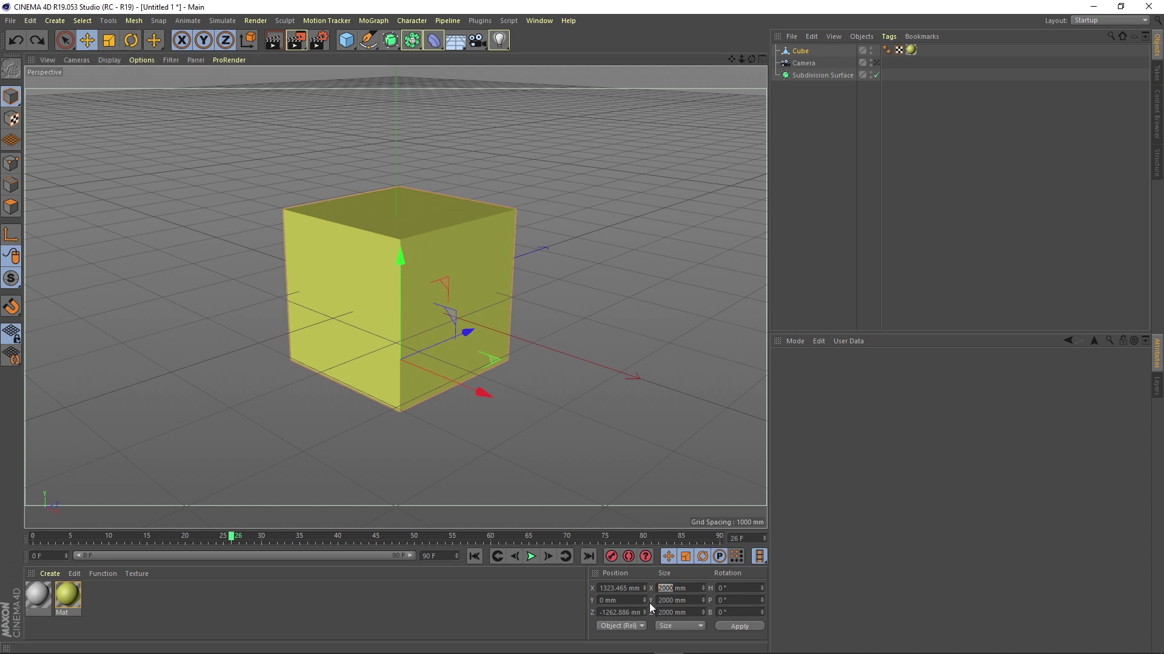
key("Return")
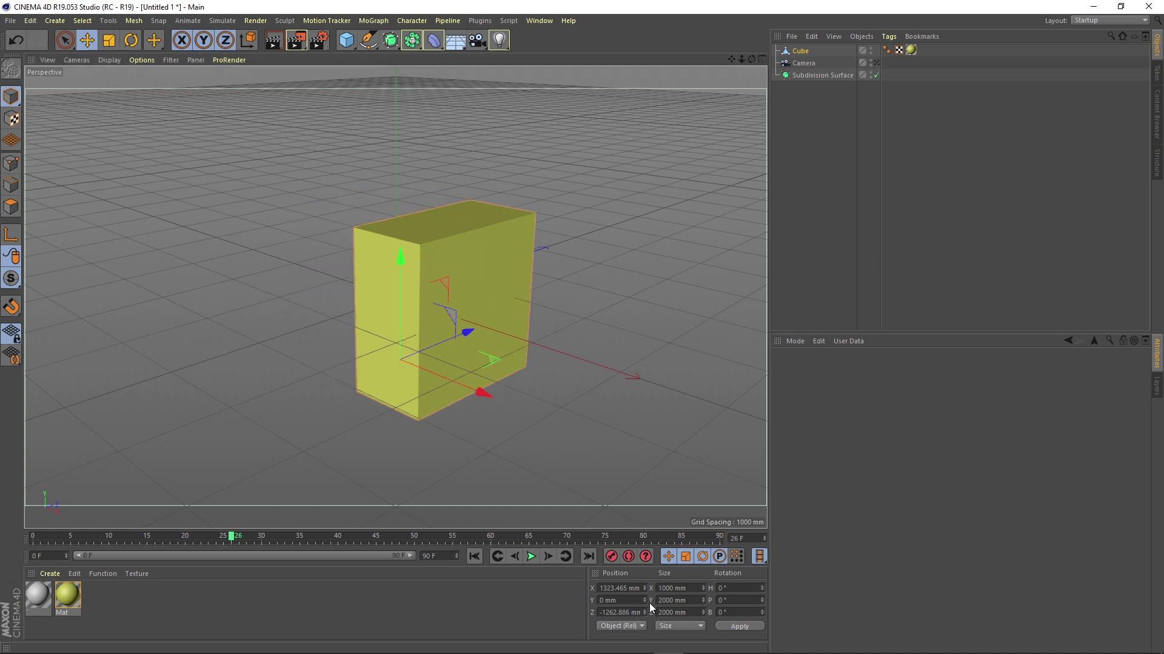
double_click(740, 588)
type("90")
key("Return")
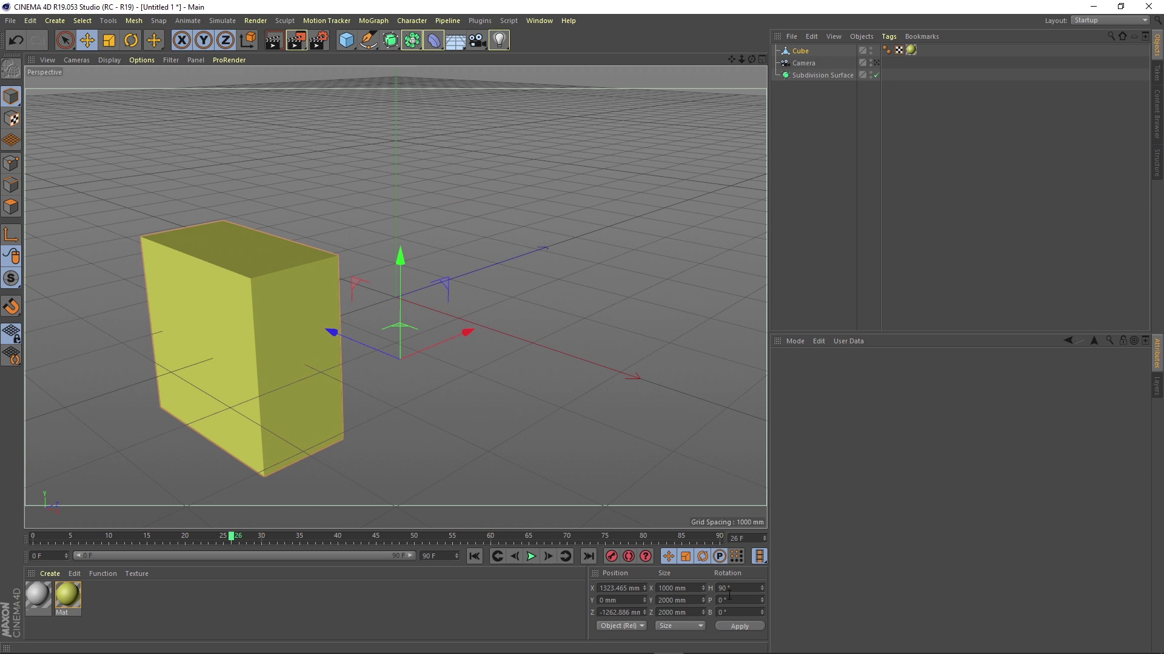
double_click(630, 588)
type("40-00")
key("BackSpace")
key("BackSpace")
key("BackSpace")
key("Return")
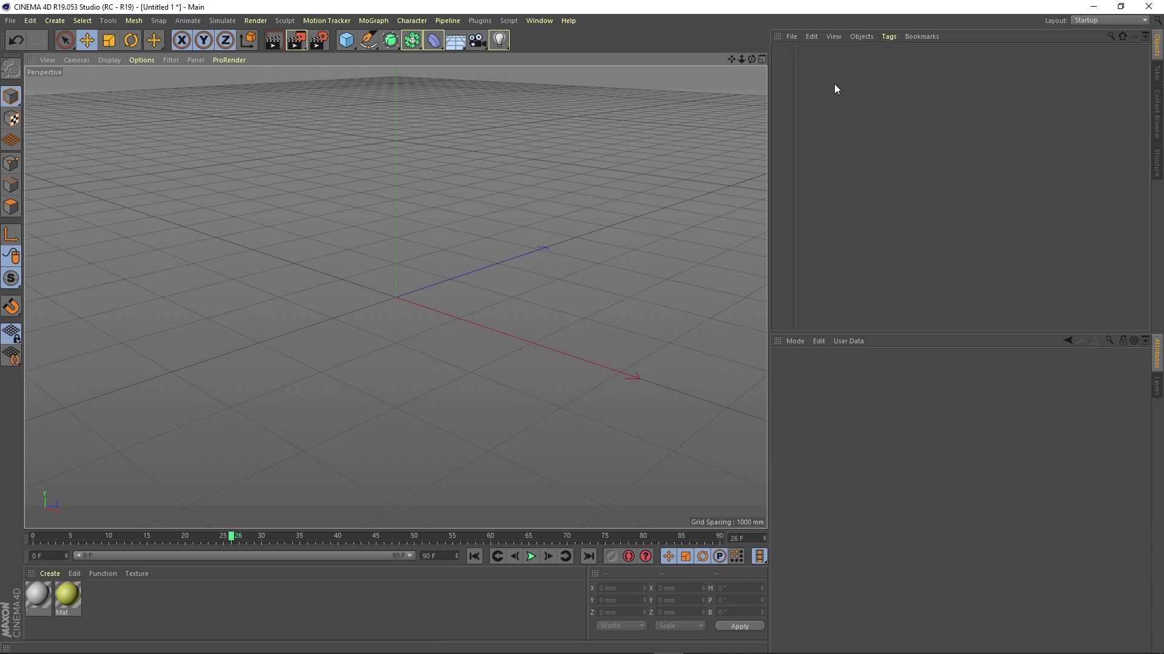
Add a cube, a light, a floor and a second cube, moving the new cube back to Z 3402.979 mm.
left_click(347, 41)
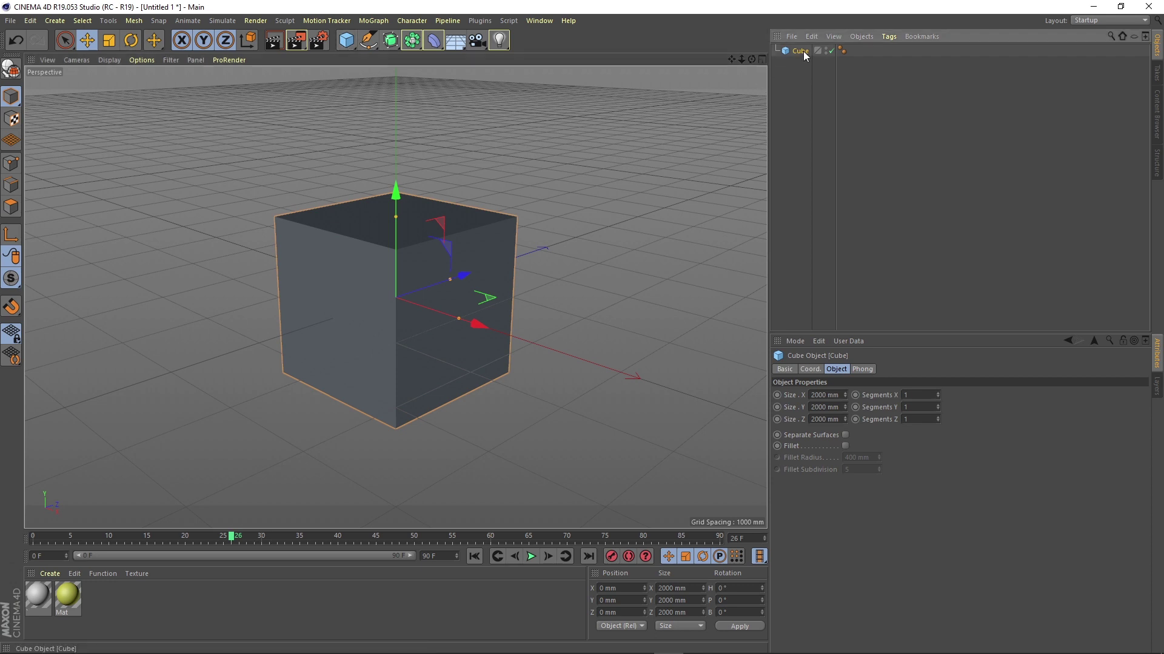
left_click_drag(503, 40, 561, 54)
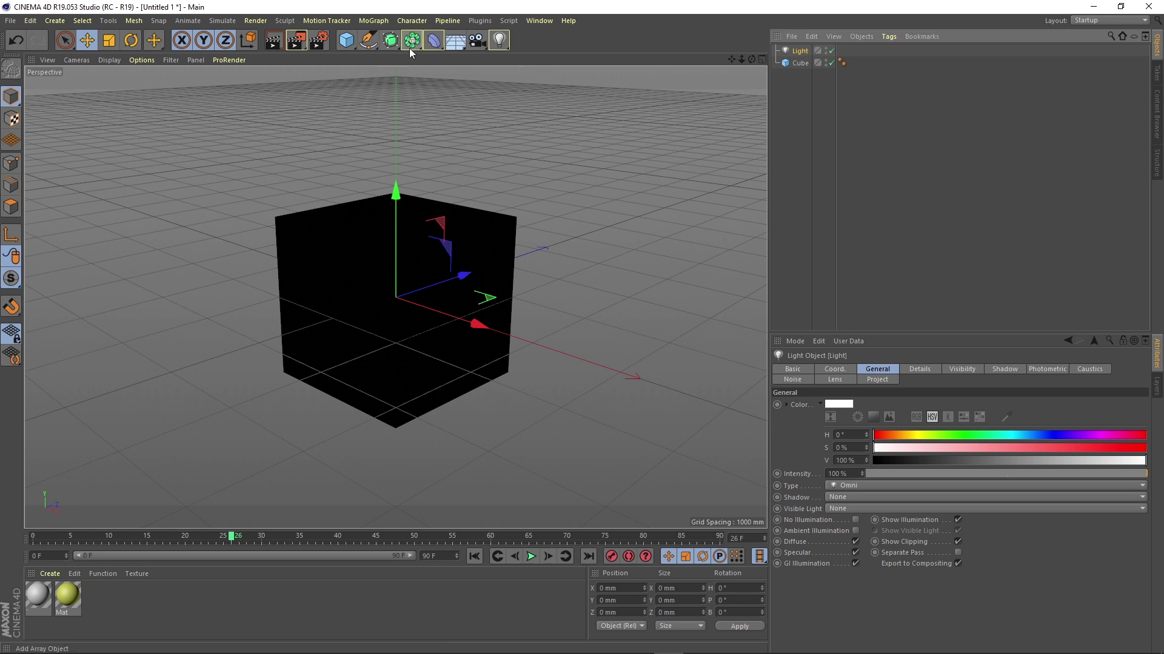
left_click_drag(456, 42, 543, 56)
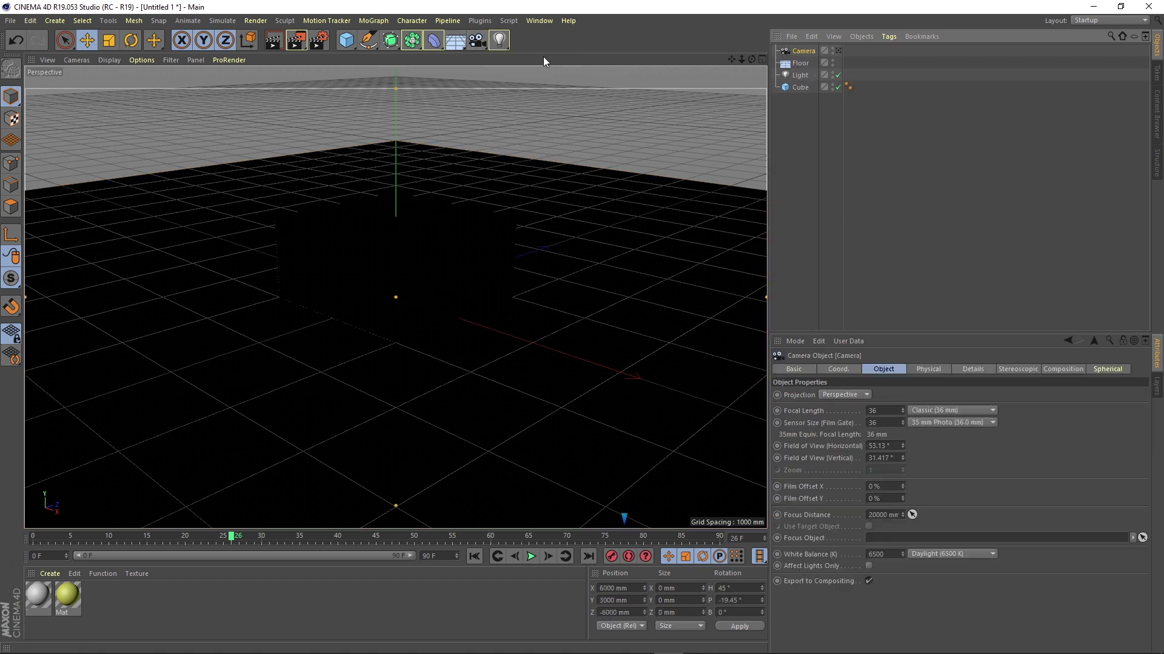
left_click(346, 40)
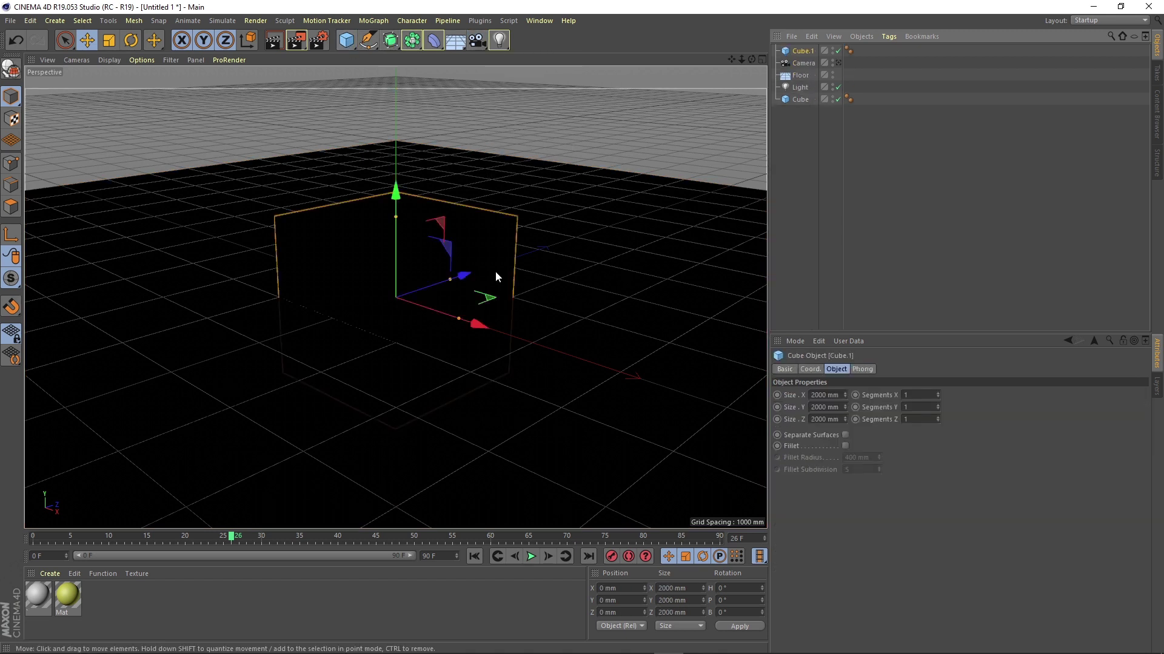
left_click_drag(467, 279, 606, 229)
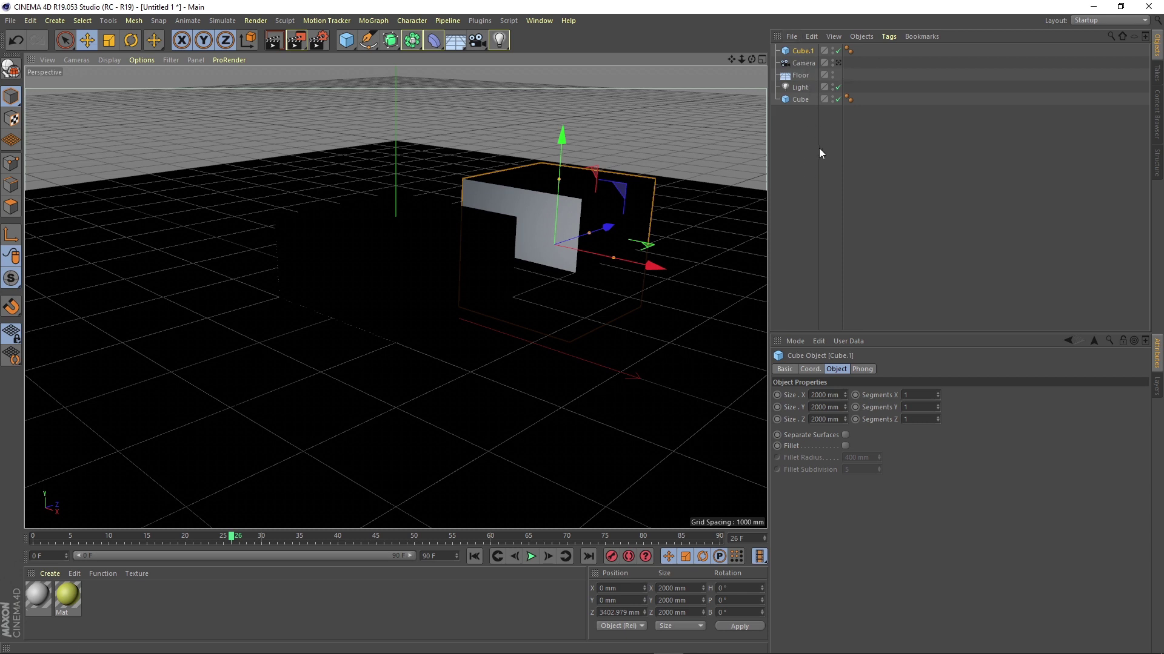
Undo the last change, drag Cube to the list top, rename Cube.1 to '1', and select Cube.
key("ctrl+z")
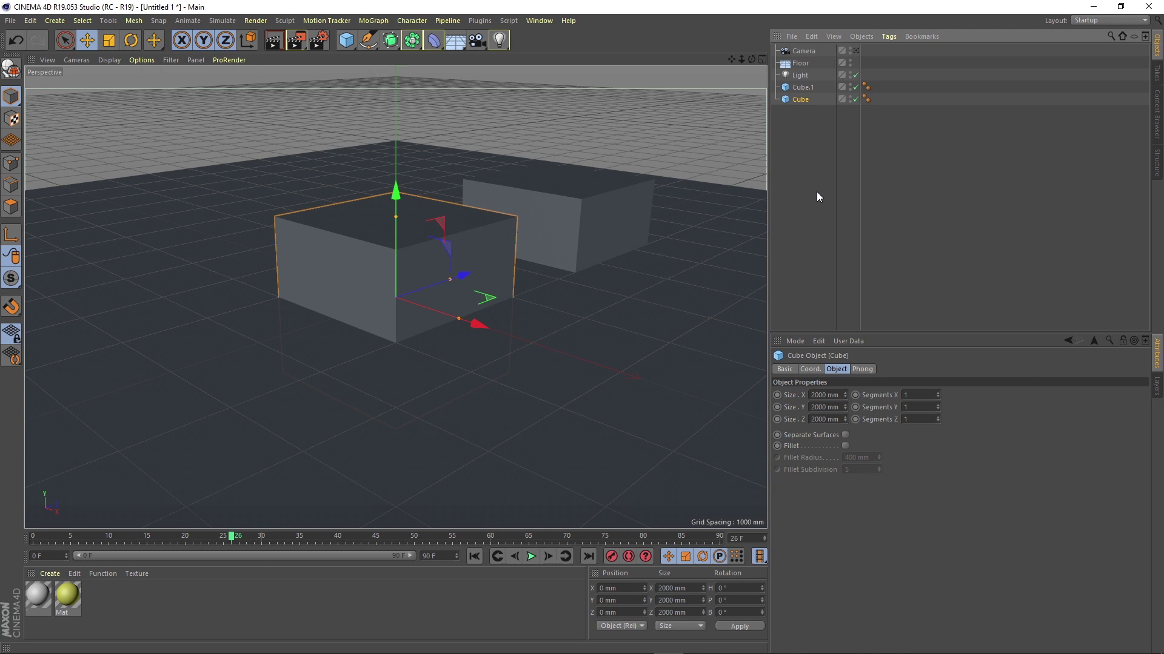
mouse_move(798, 98)
left_mouse_down()
mouse_move(798, 46)
mouse_move(805, 116)
left_mouse_up()
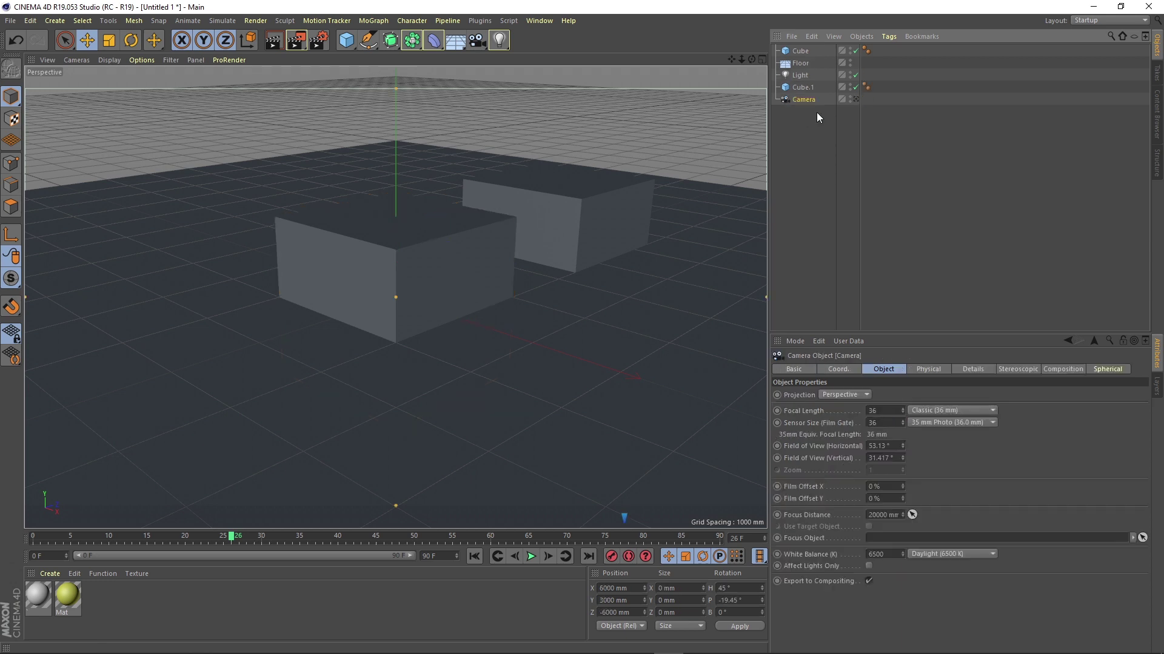
double_click(802, 87)
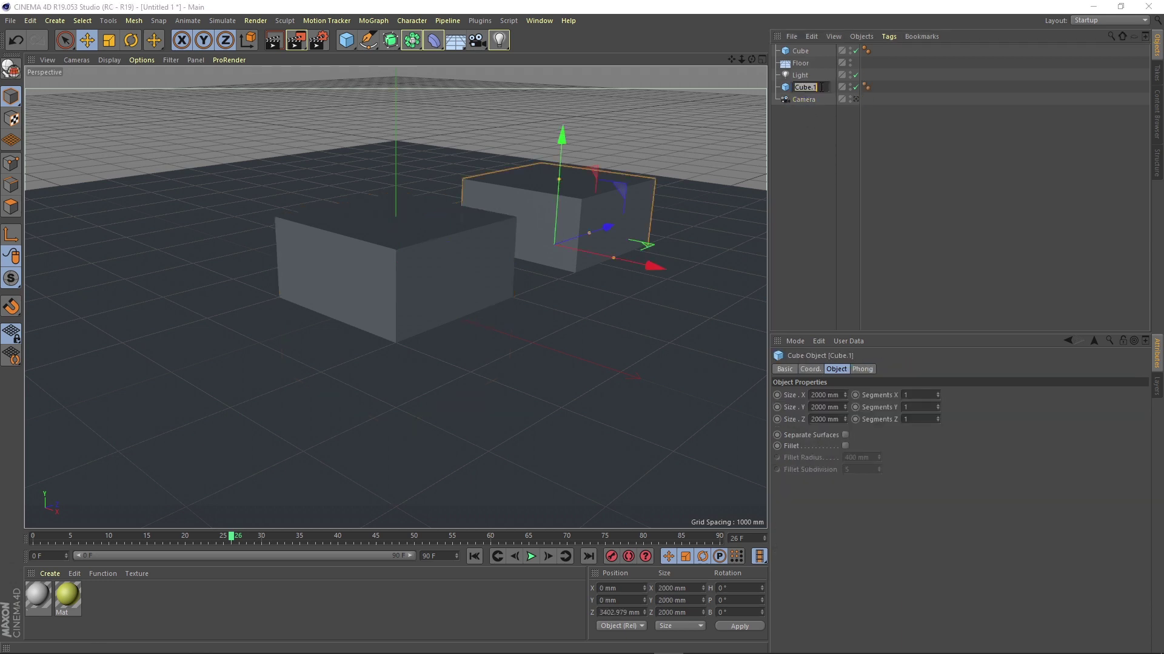
type("1")
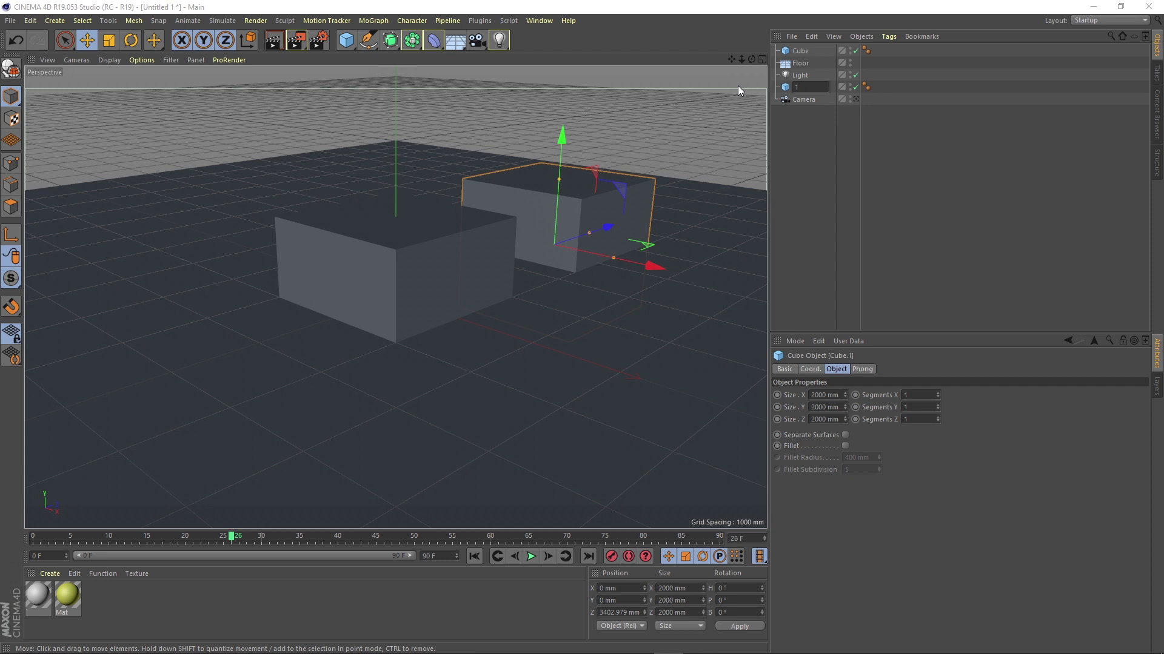
key("Return")
left_click(800, 51)
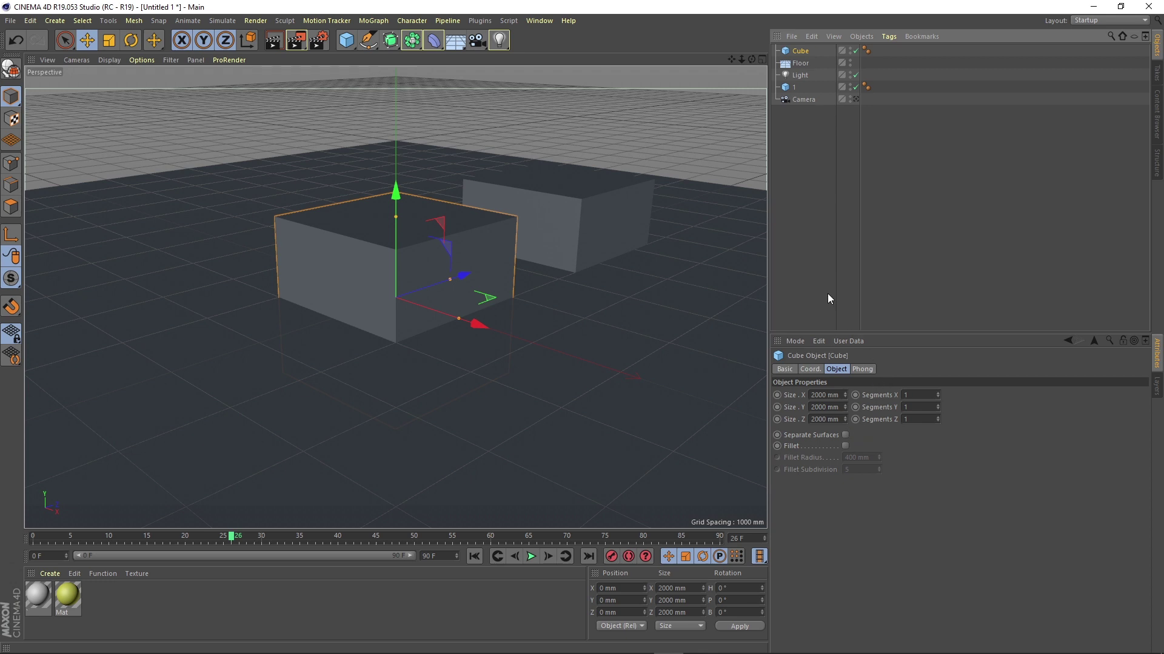
Inspect the Floor, Light and Camera attributes in turn from the Object Manager.
left_click(801, 63)
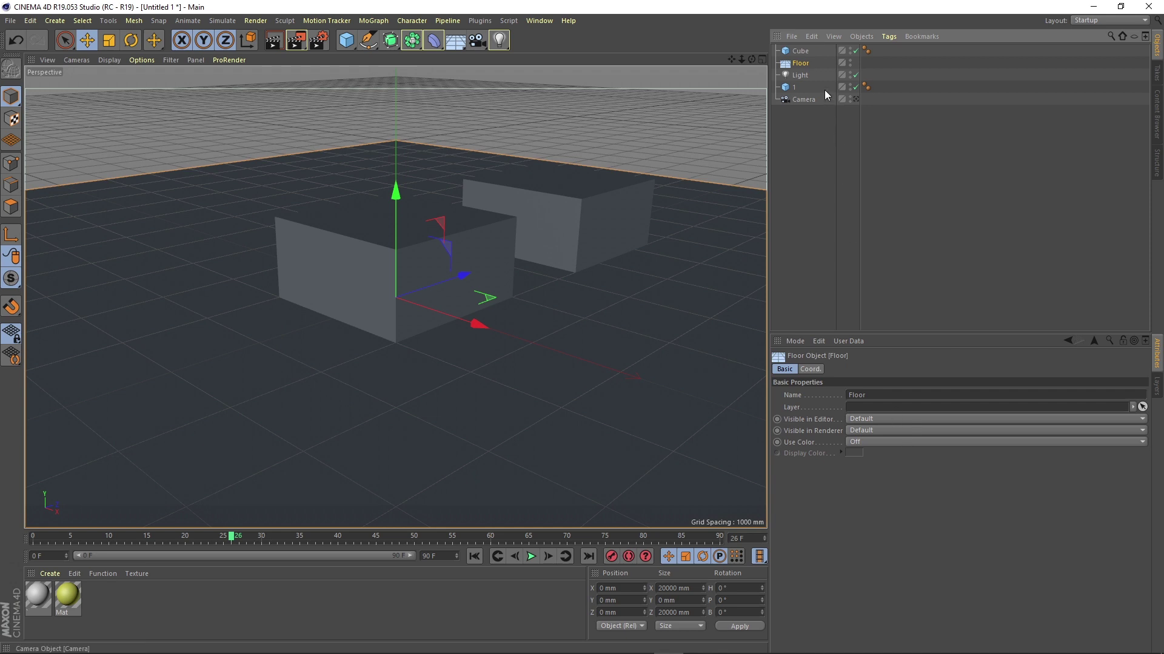
left_click(800, 76)
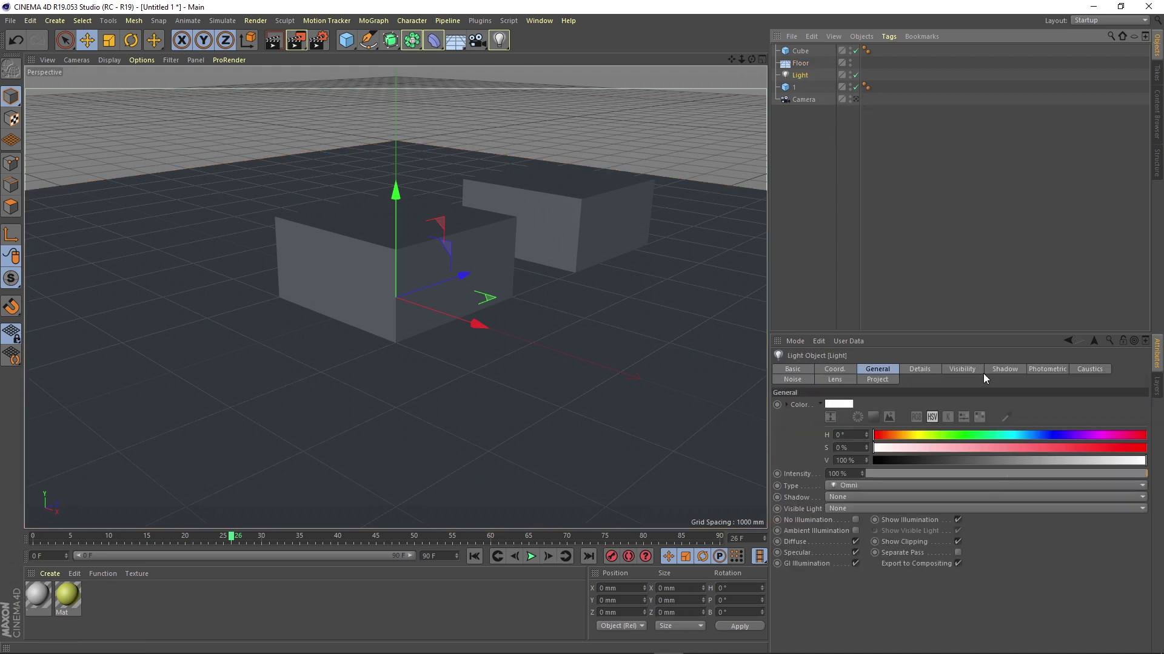
left_click(800, 99)
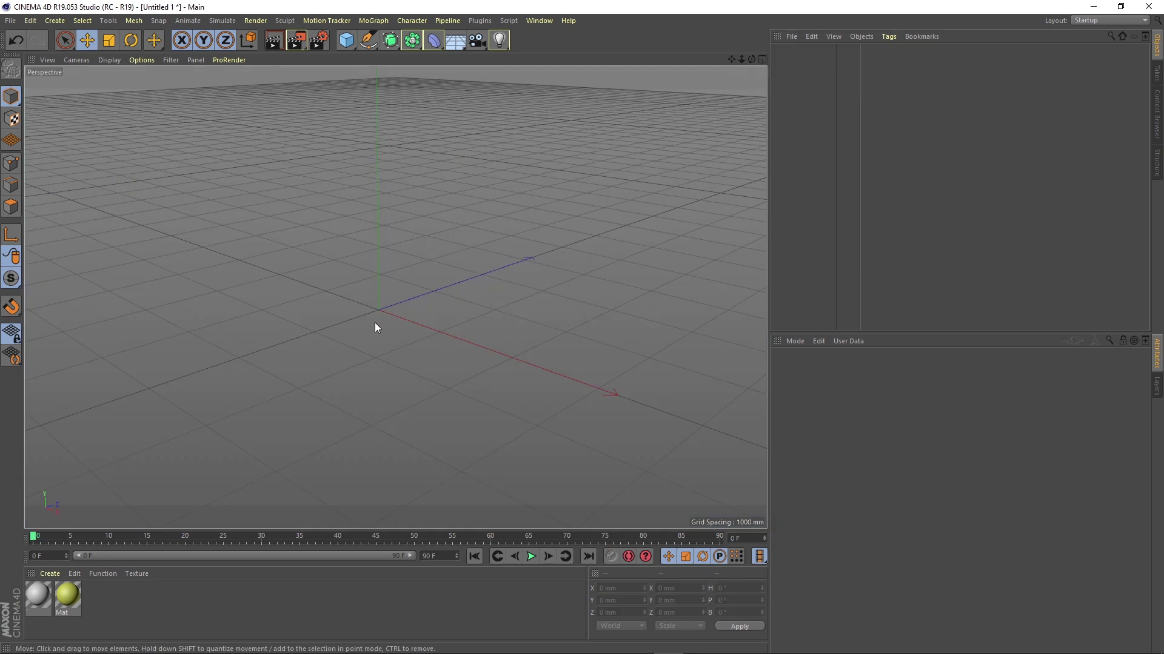
Add a new cube and split the viewport into four views.
left_click(346, 41)
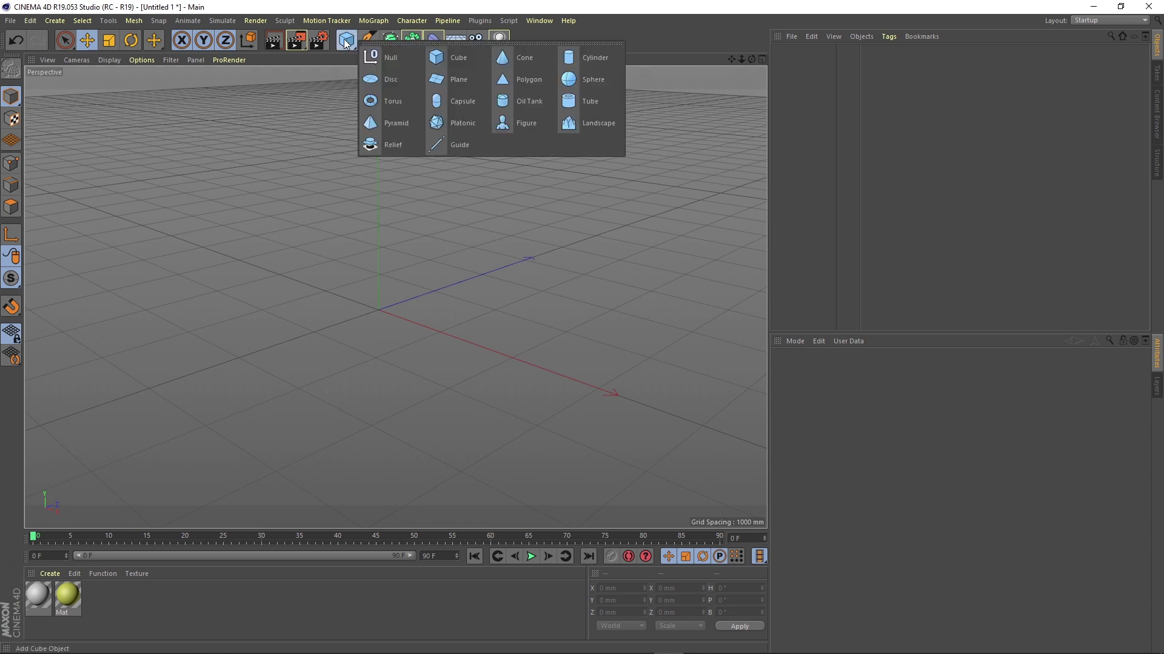
left_click(445, 55)
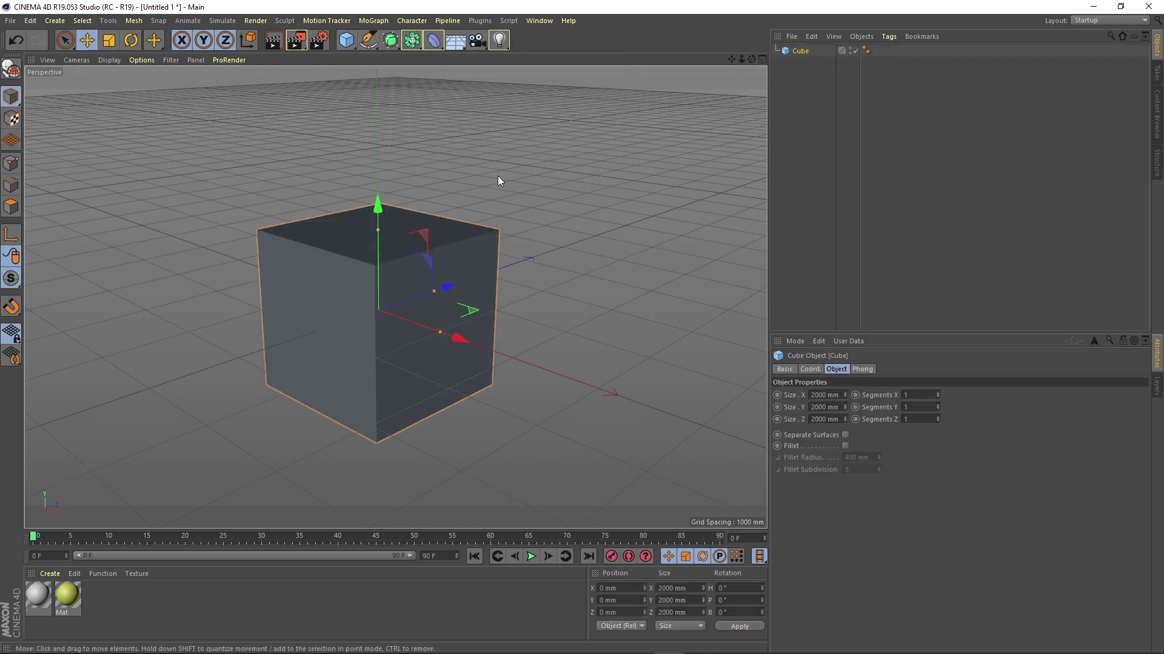
left_click(763, 59)
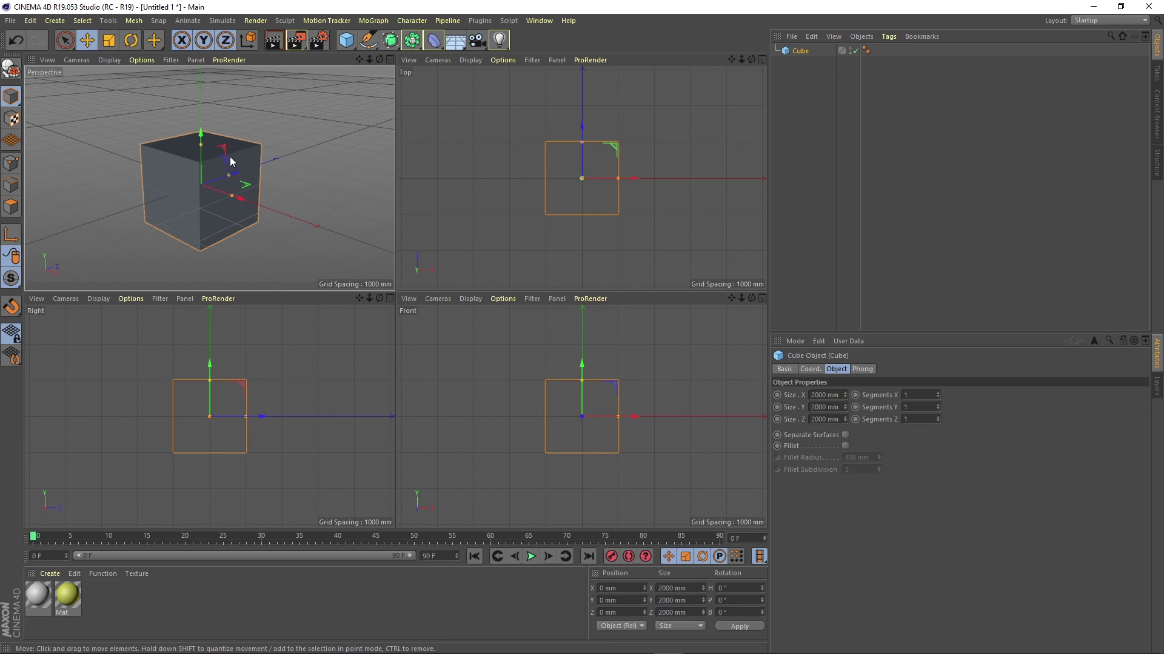
Toggle the cube's selection, switch the active view between Right and Perspective, and maximize the Top view.
left_click(496, 107)
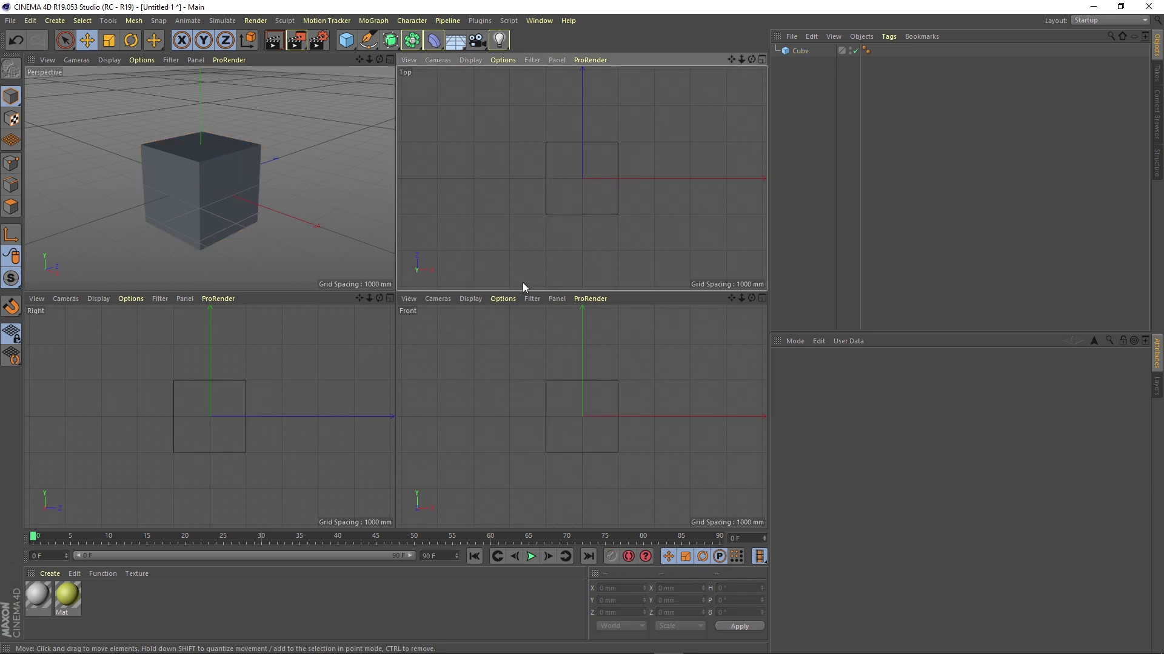
left_click(305, 342)
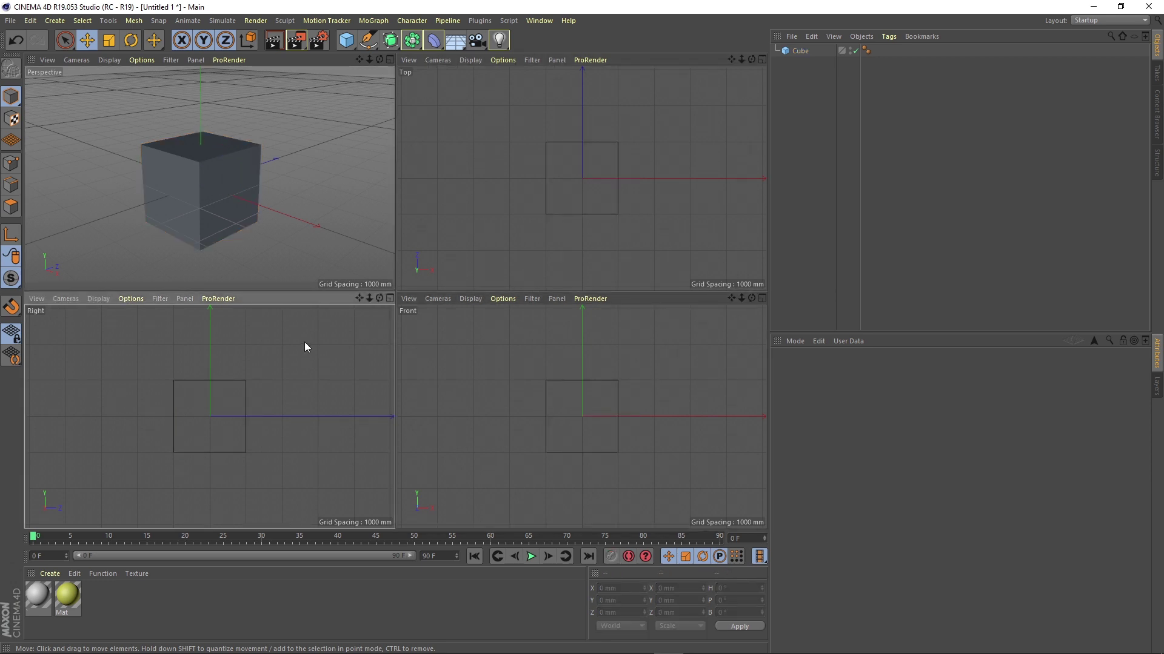
left_click(570, 176)
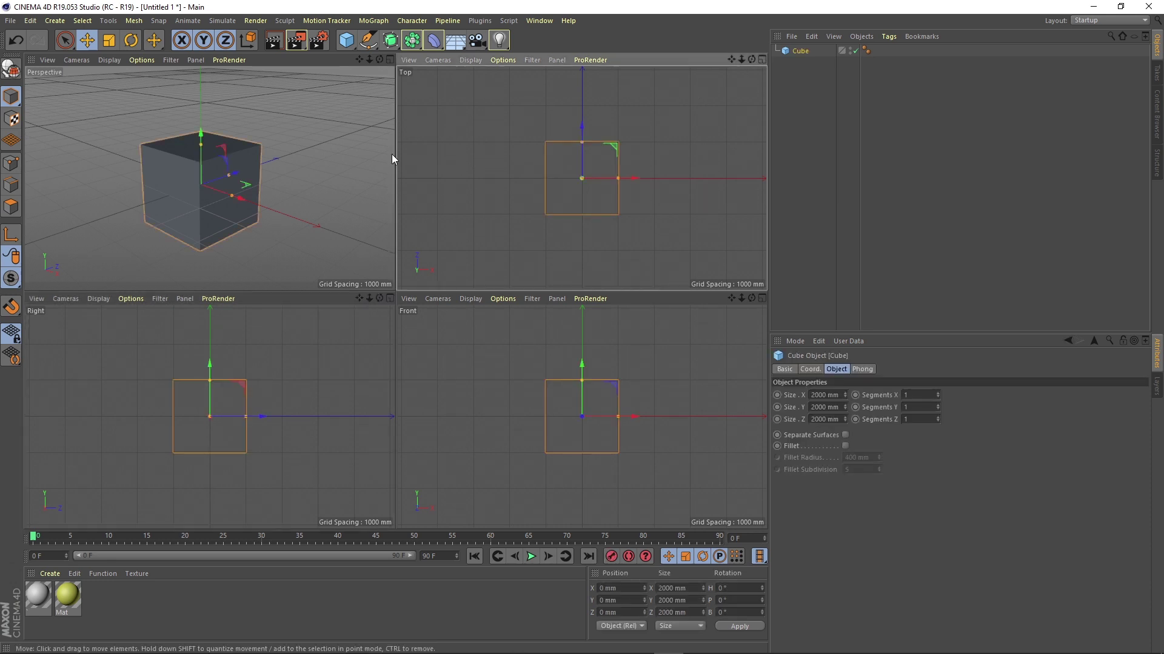
left_click(167, 186)
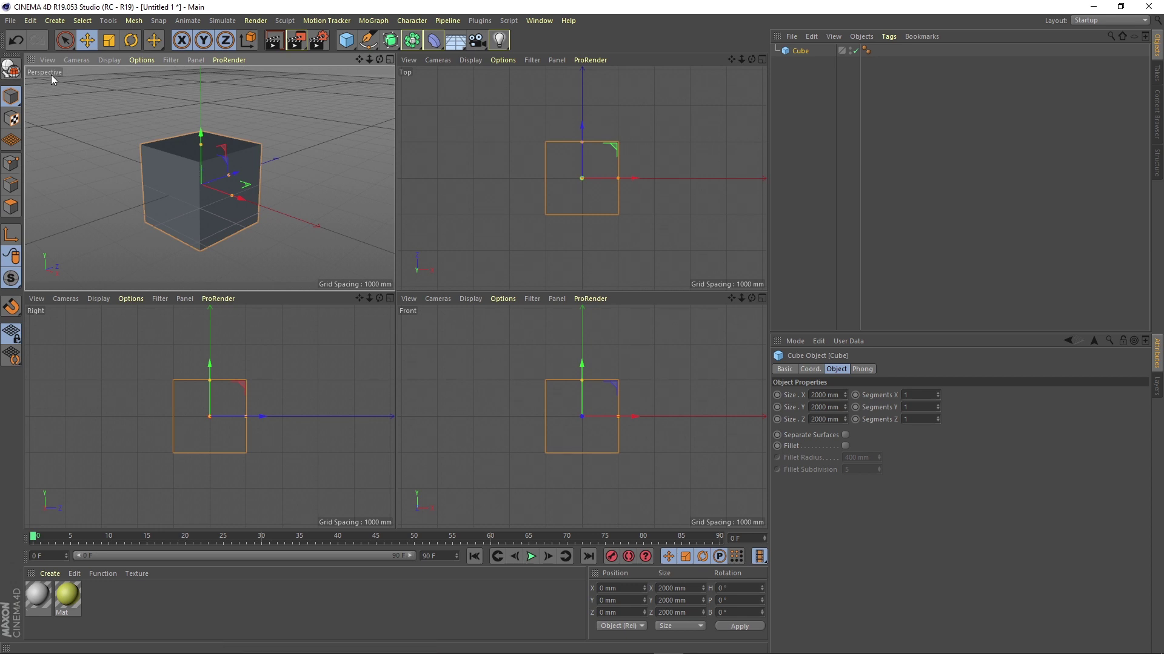
left_click(762, 58)
Slide the cube to X 995.556 mm, cycle views to a single Perspective view, and delete the cube.
left_click_drag(502, 297, 573, 297)
middle_click(460, 253)
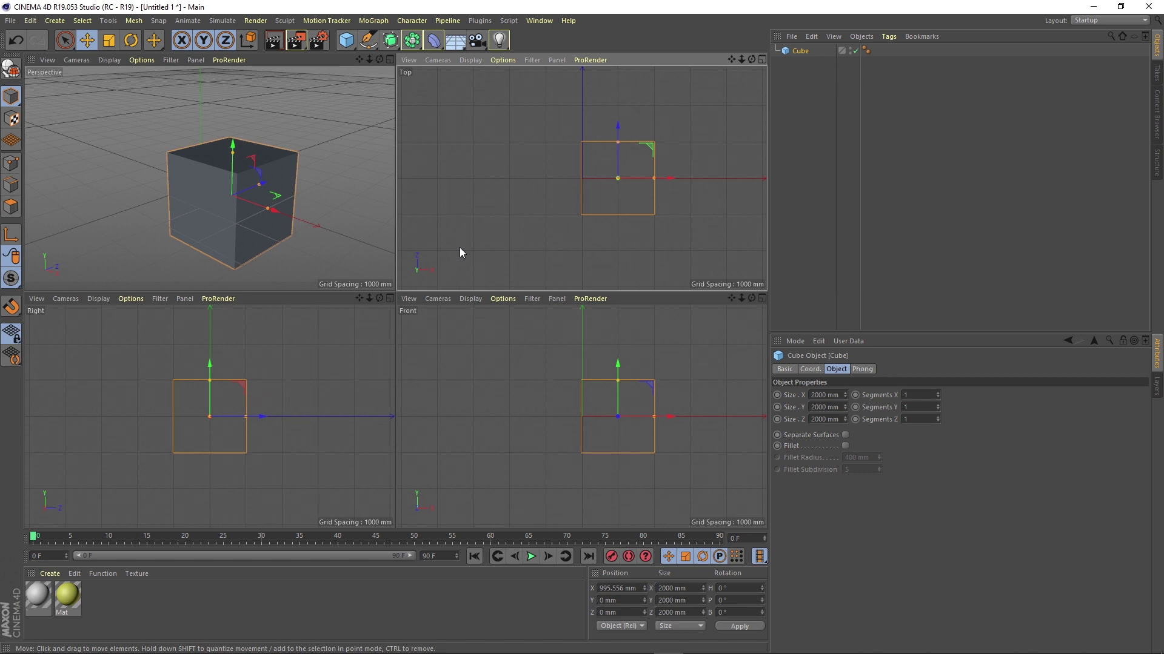
key("F4")
key("F3")
key("F5")
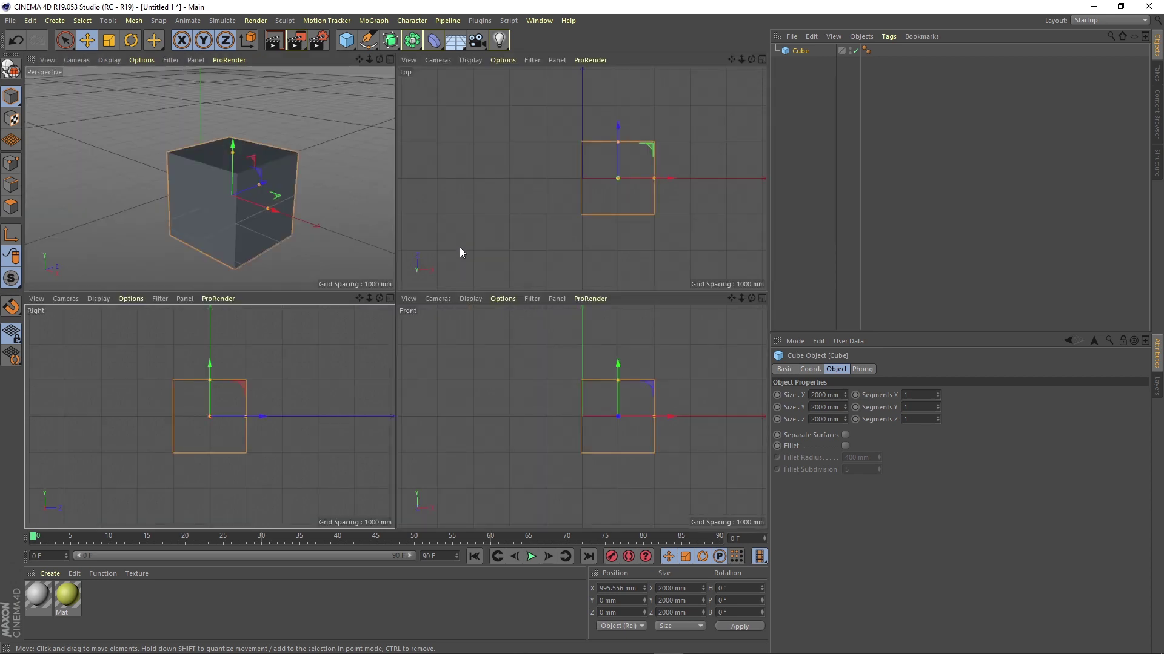
key("F1")
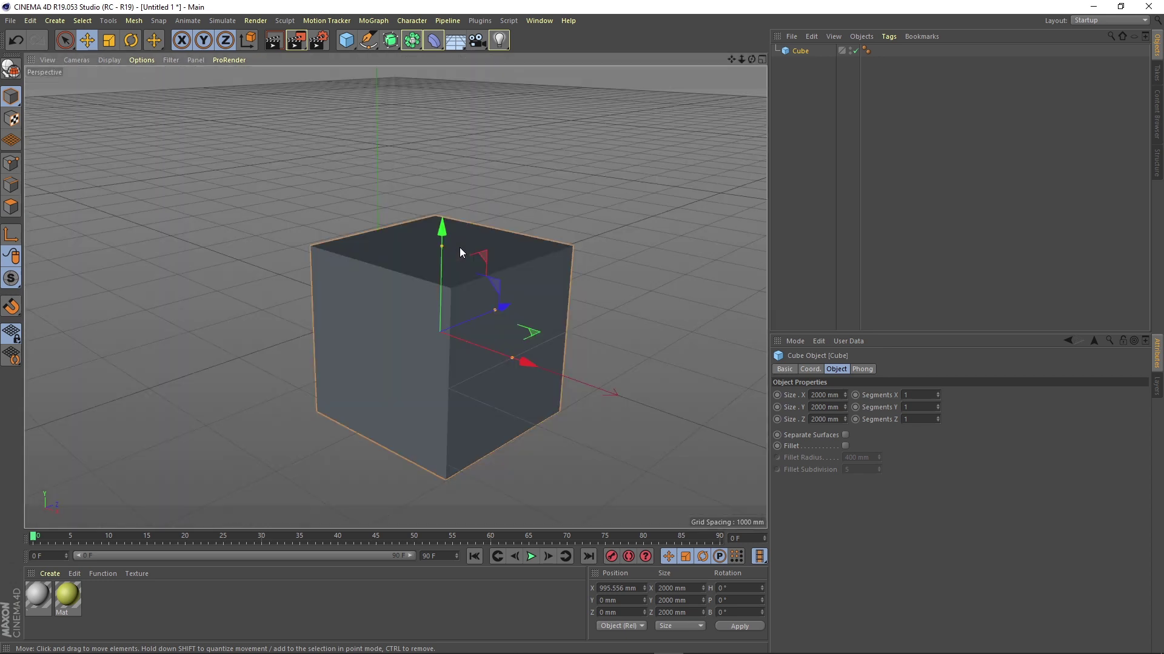
key("Delete")
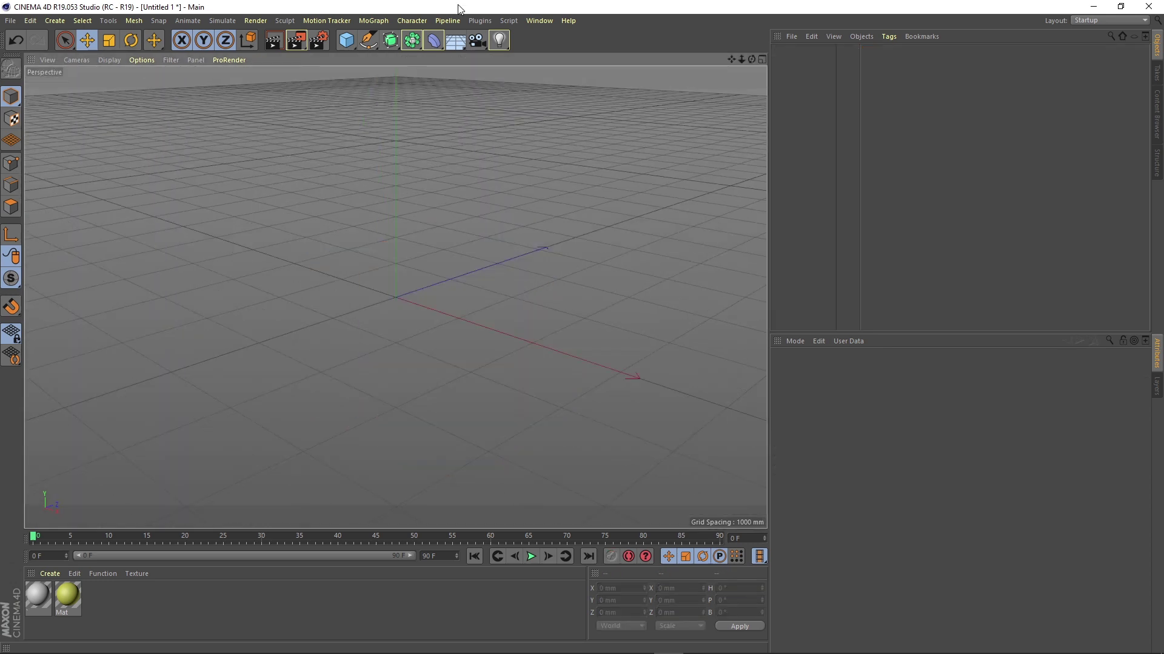